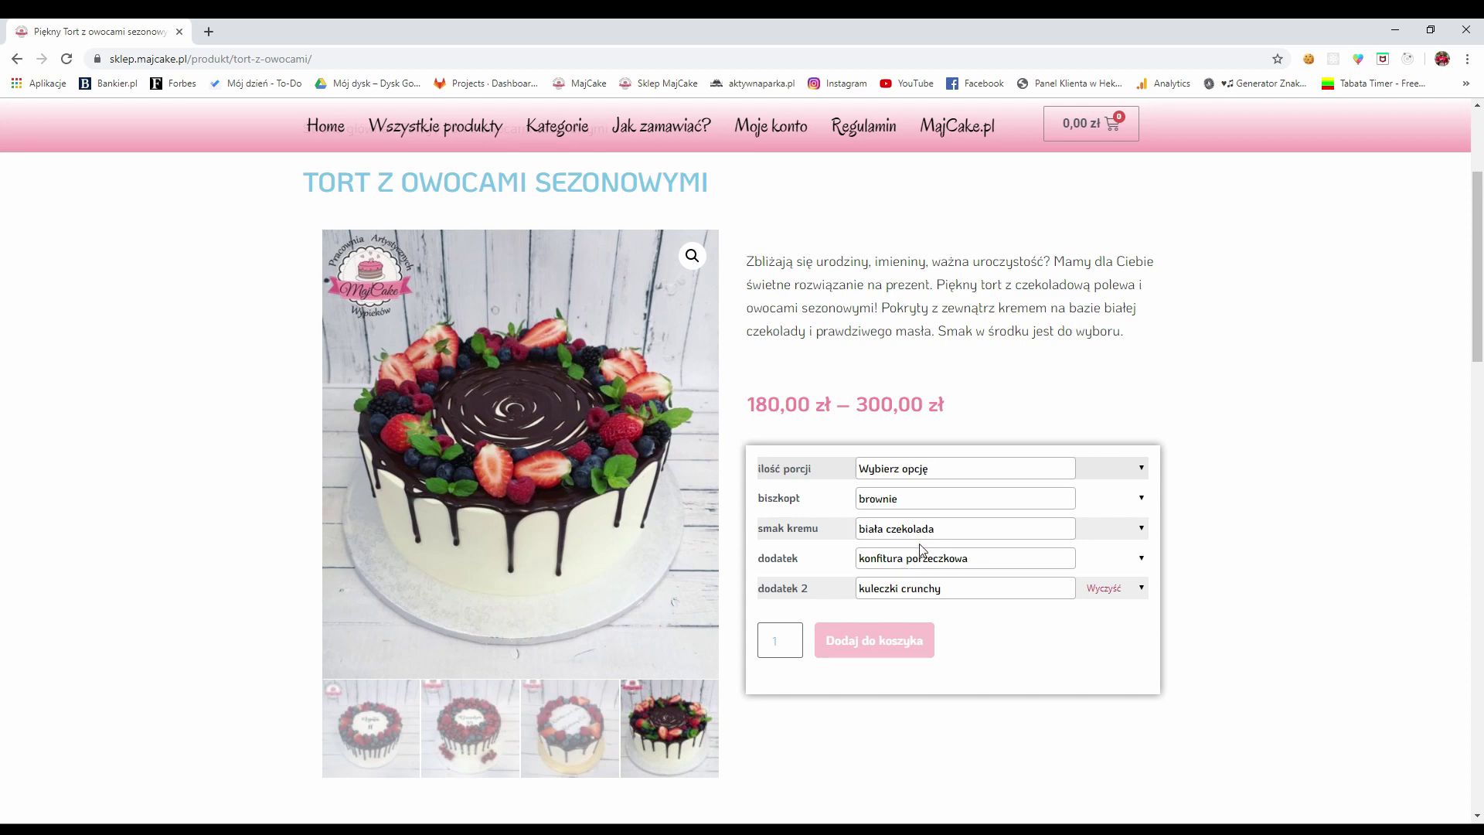
Configure the seasonal-fruit cake for 20 portions, pistacjowy cream and chrupiąca pralina, quantity 1, and add it to the cart
left_click(879, 537)
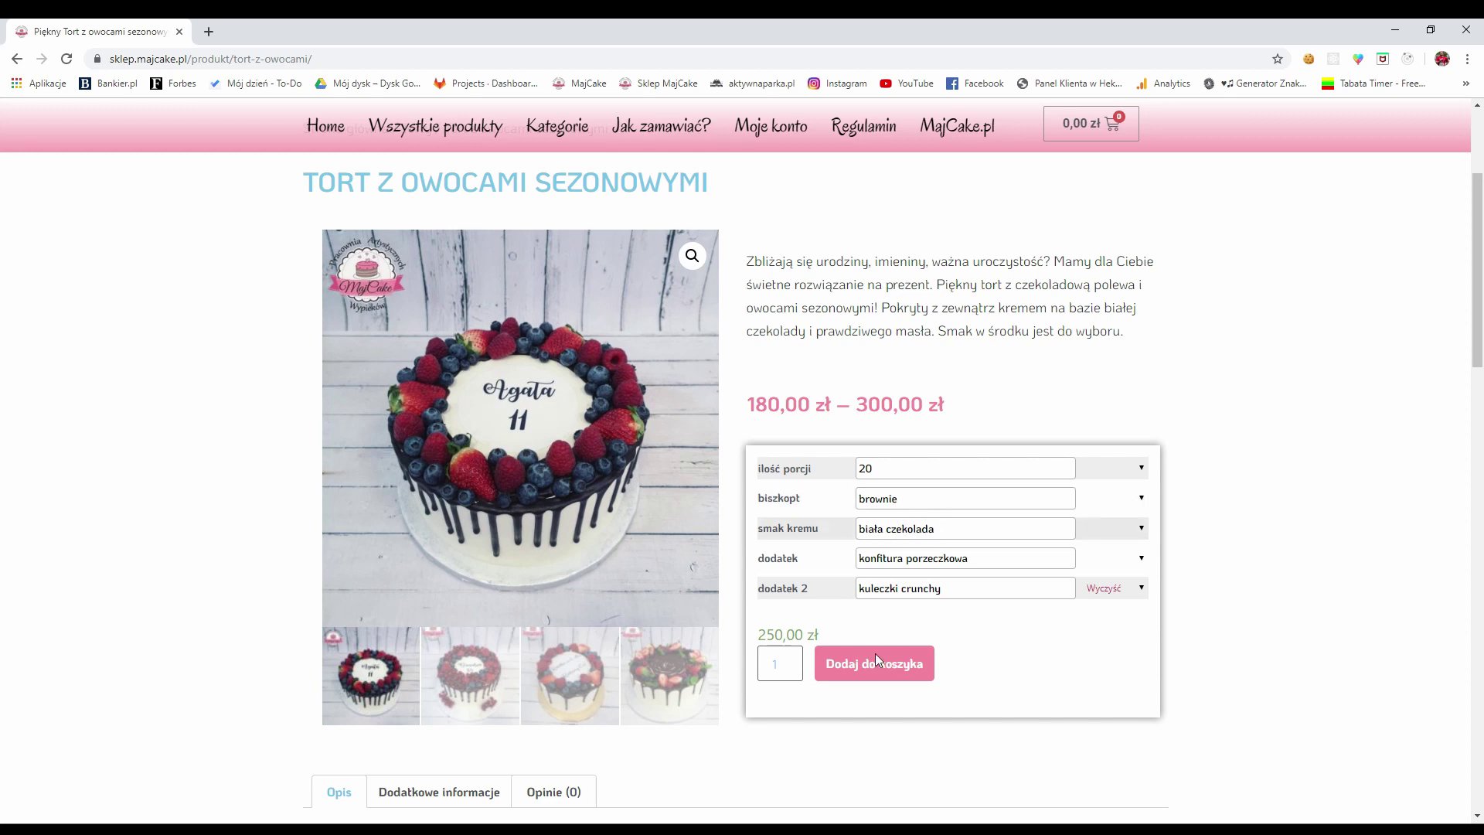
key("Down")
left_click(931, 770)
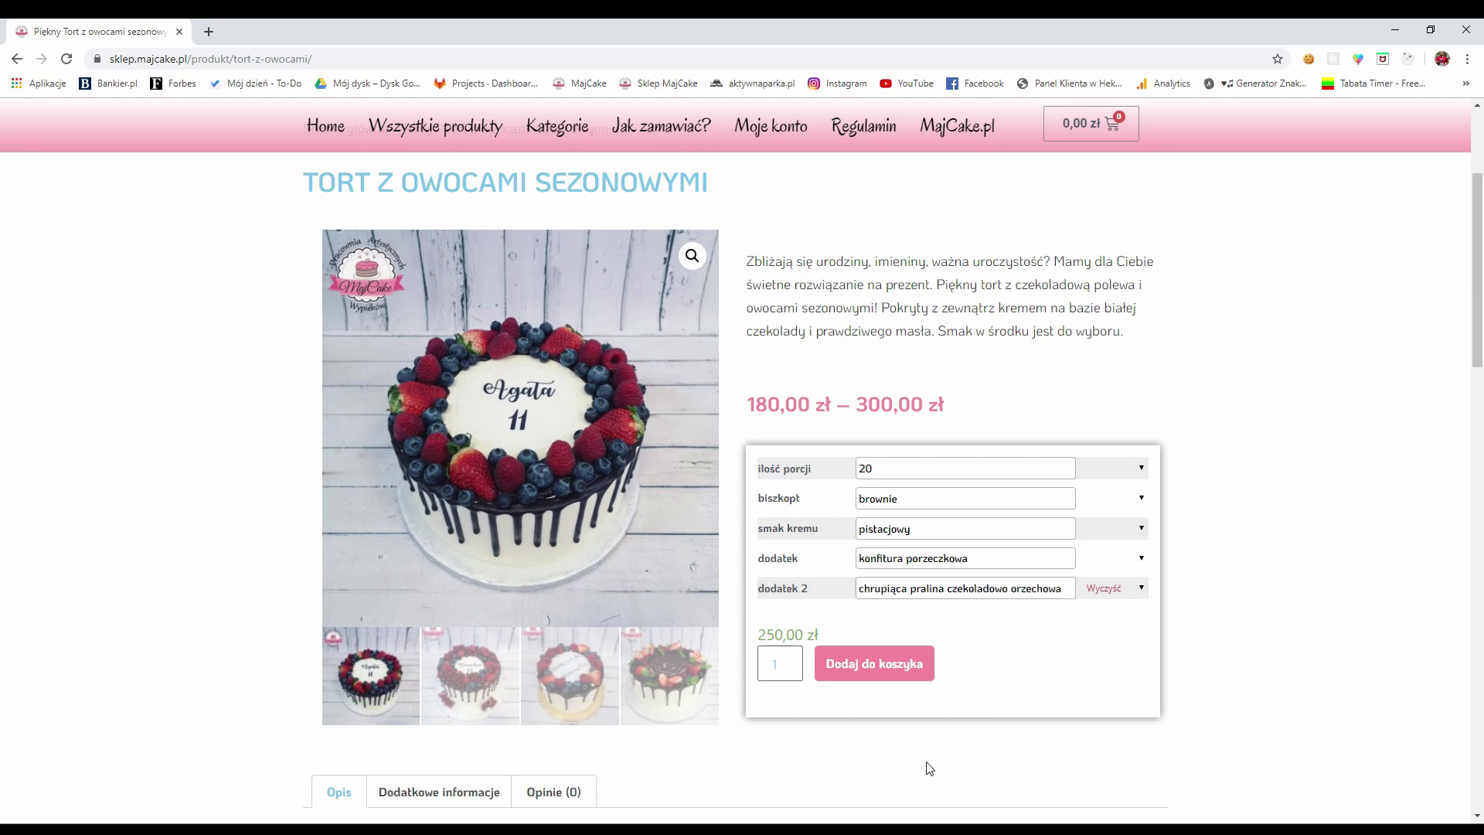
scroll(1190, 595, "down", 1)
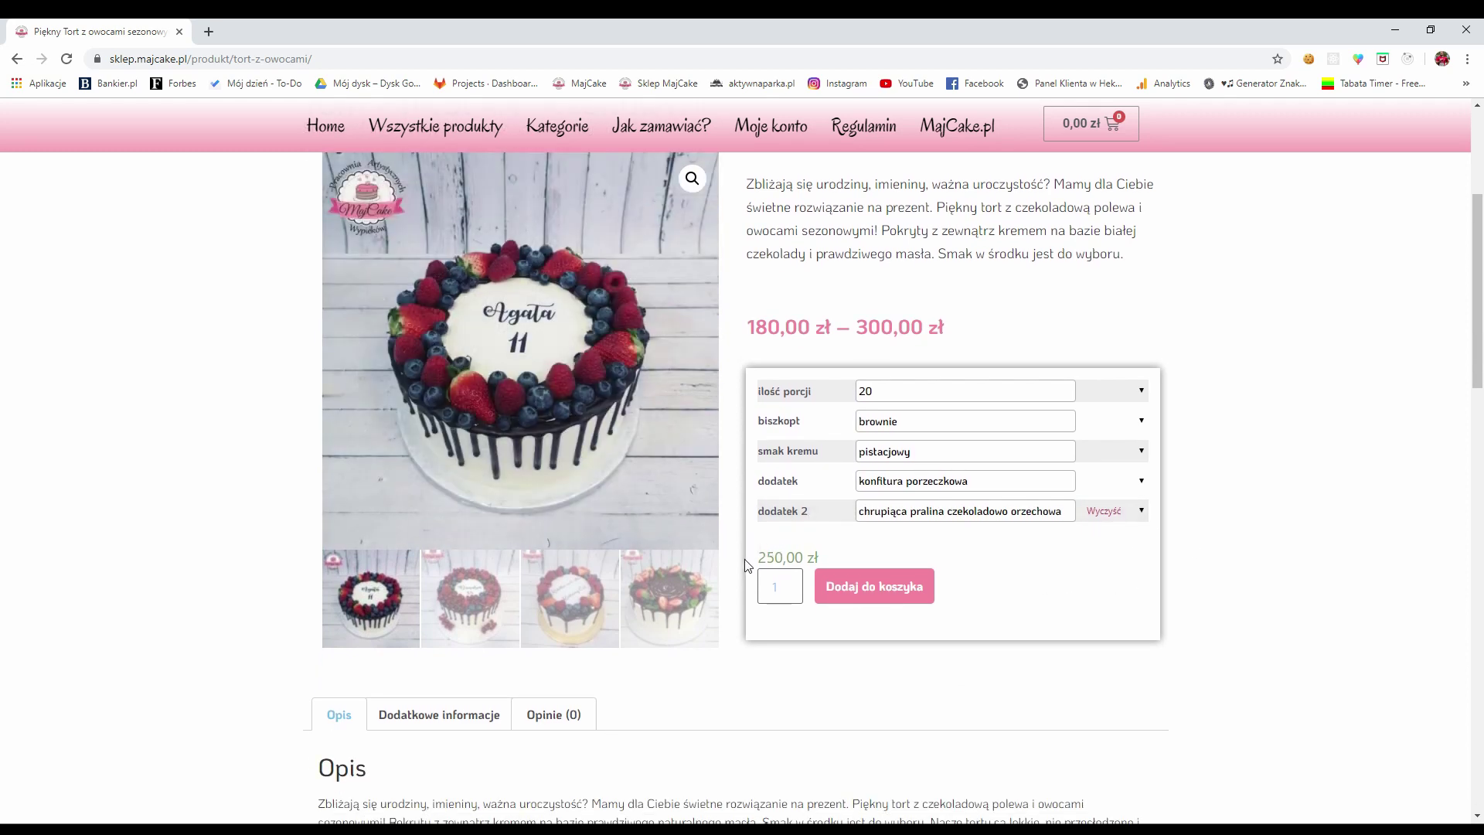
left_click(786, 585)
left_click(785, 586)
left_click(785, 590)
left_click(874, 586)
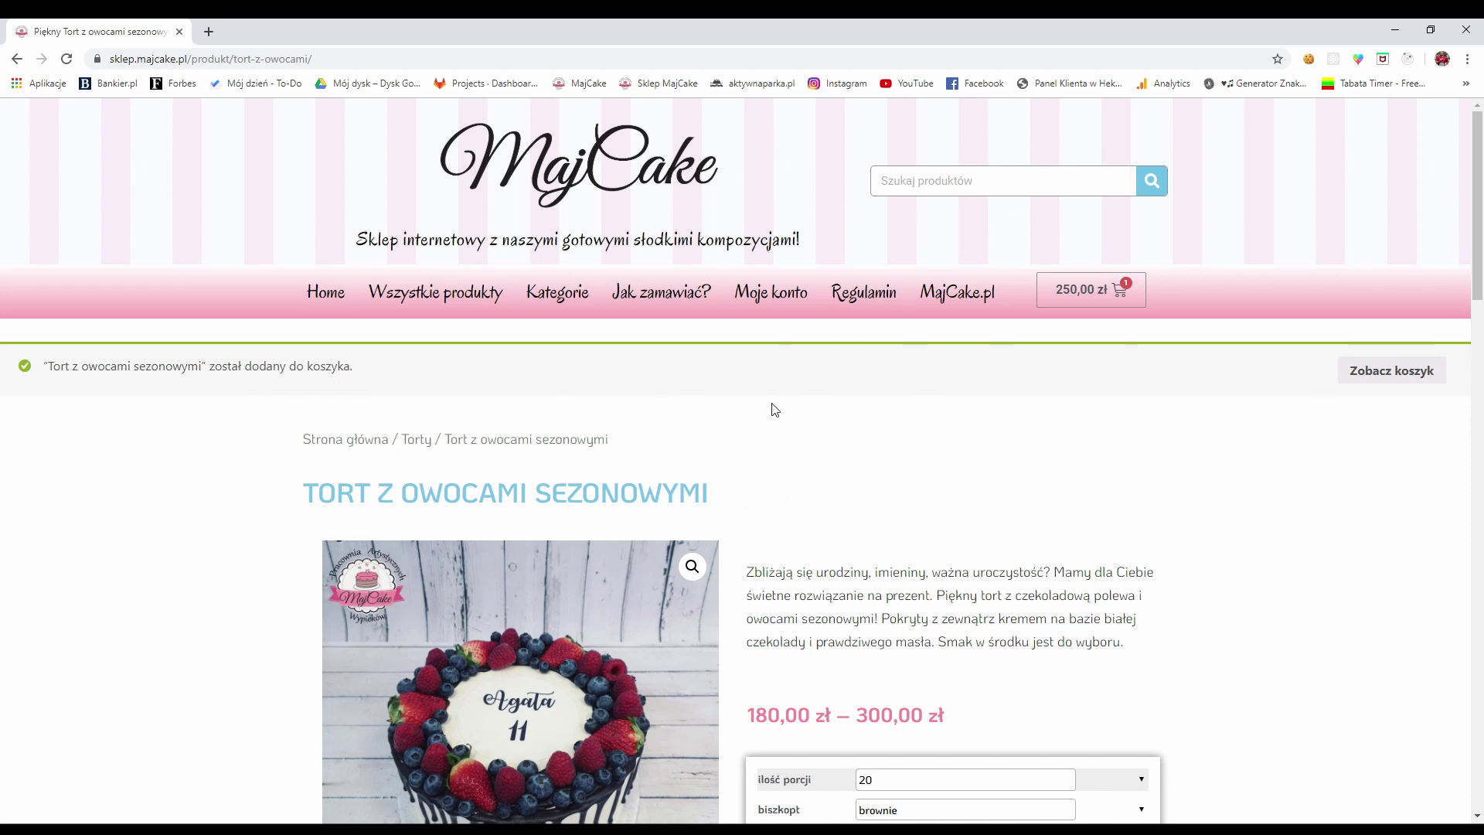
Go to the cart showing the cake at 250,00 zł and open the Data odbioru date picker
scroll(1345, 388, "down", 1)
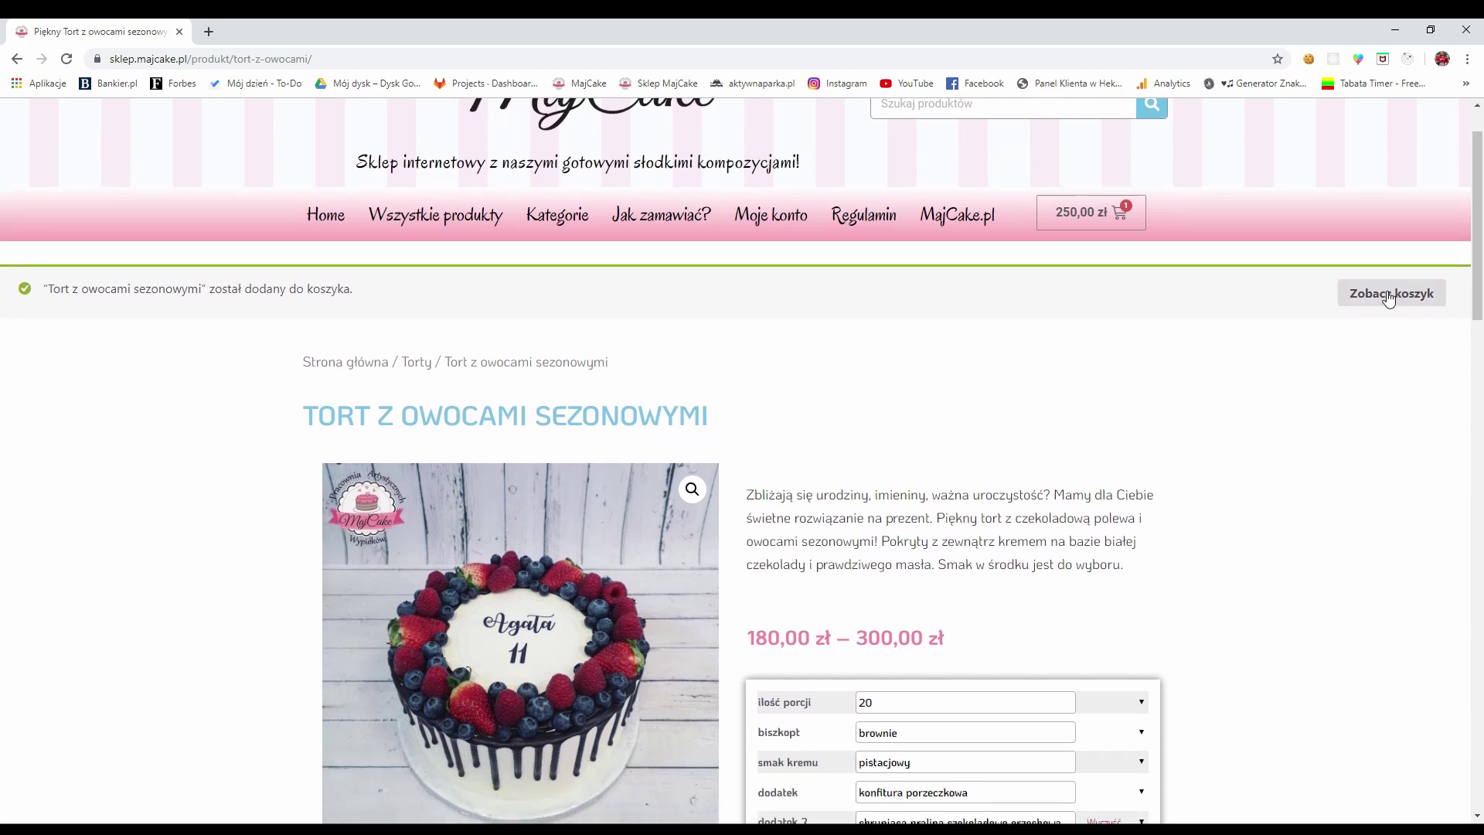
left_click(1386, 304)
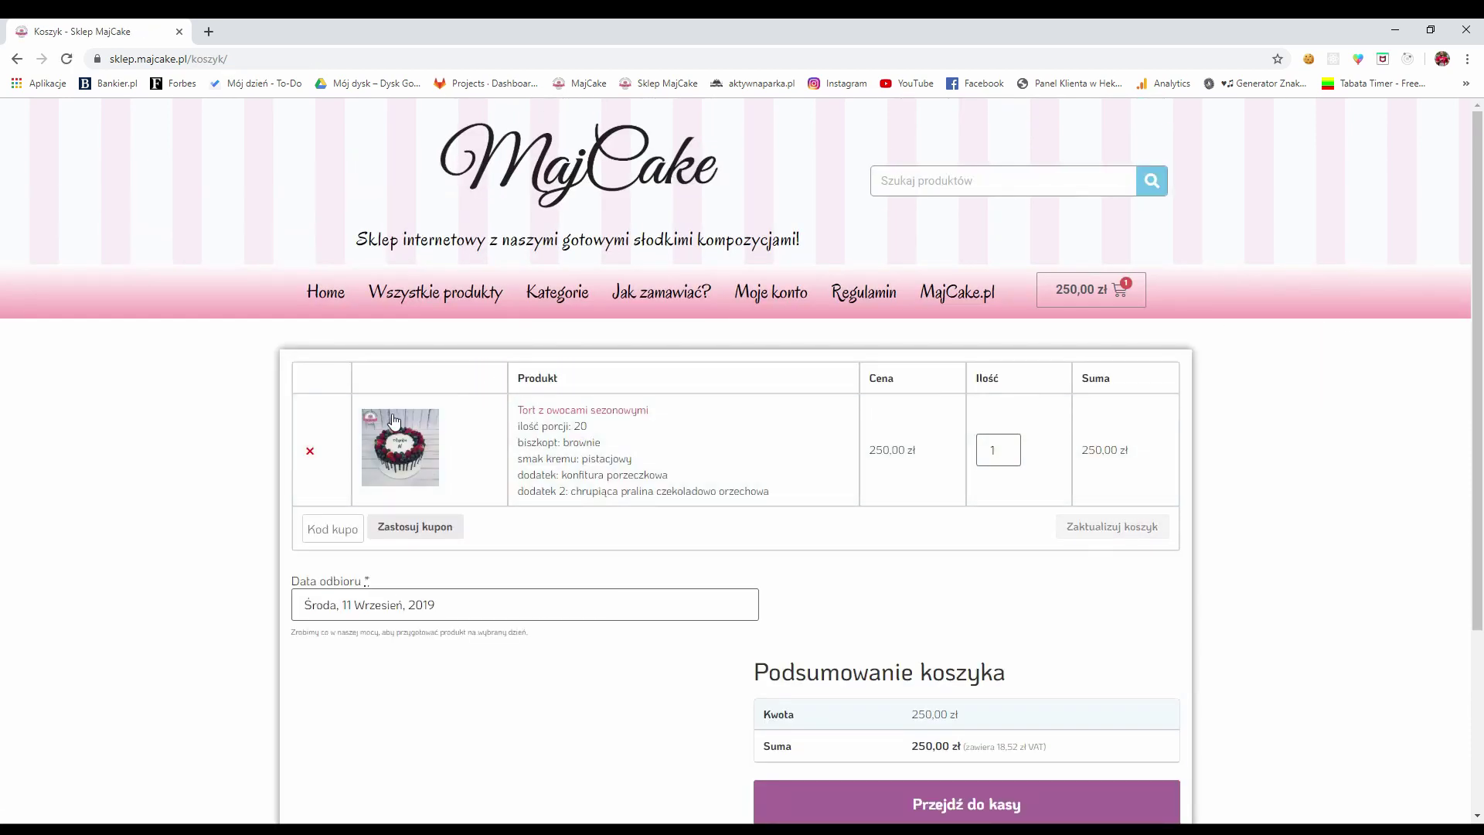
scroll(659, 381, "down", 2)
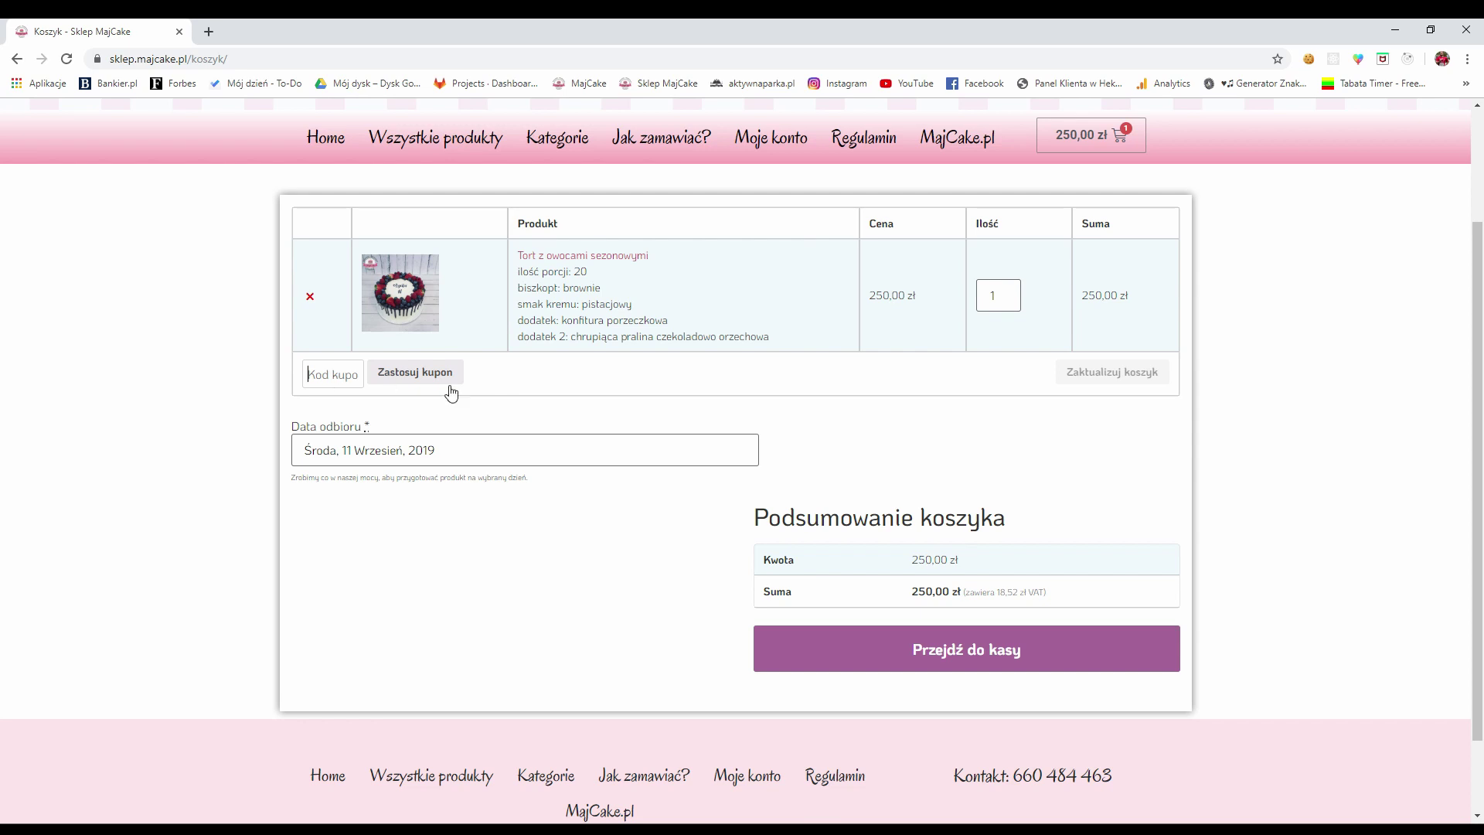
scroll(529, 417, "down", 1)
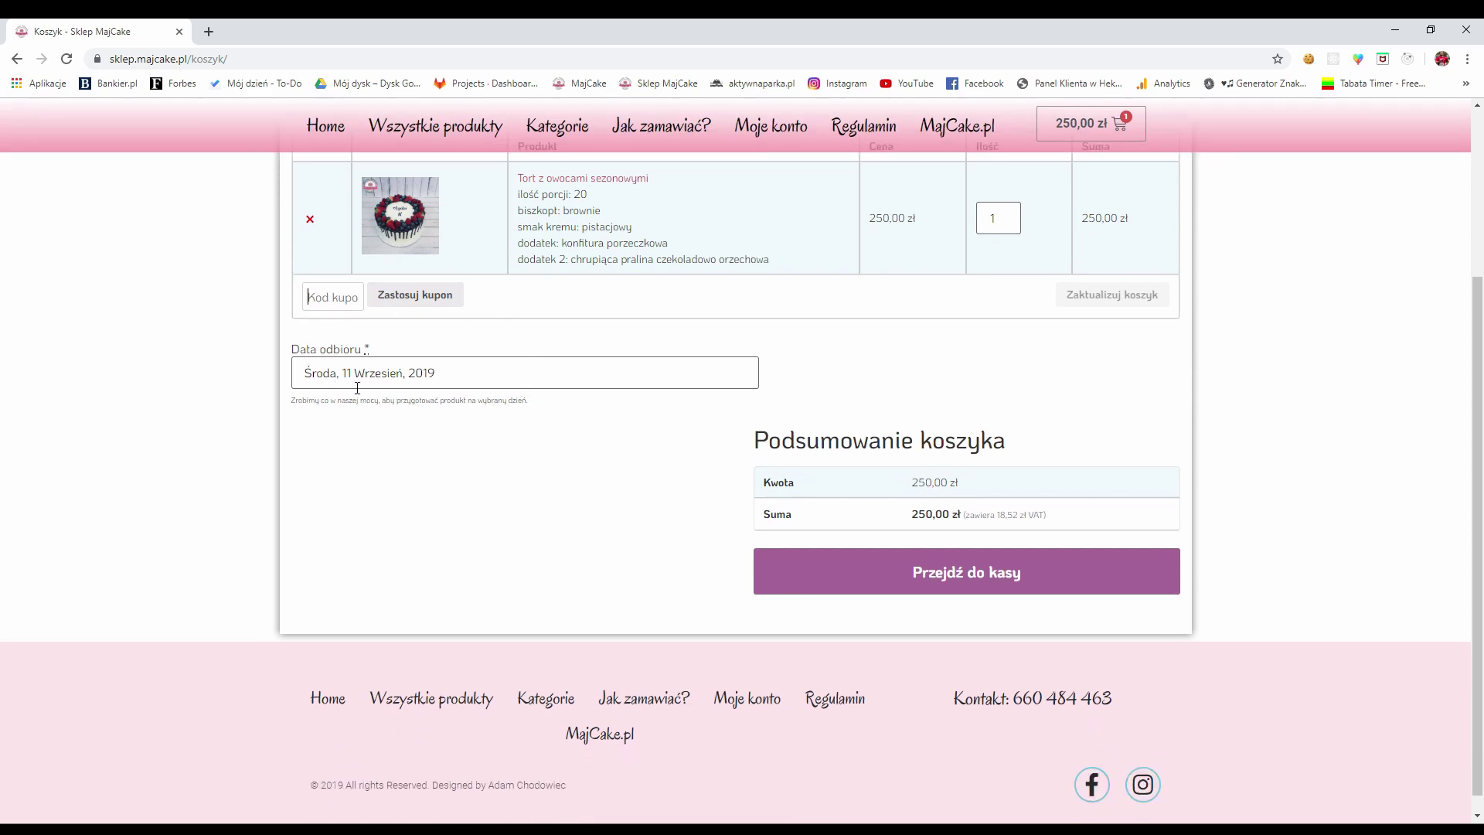
left_click(424, 376)
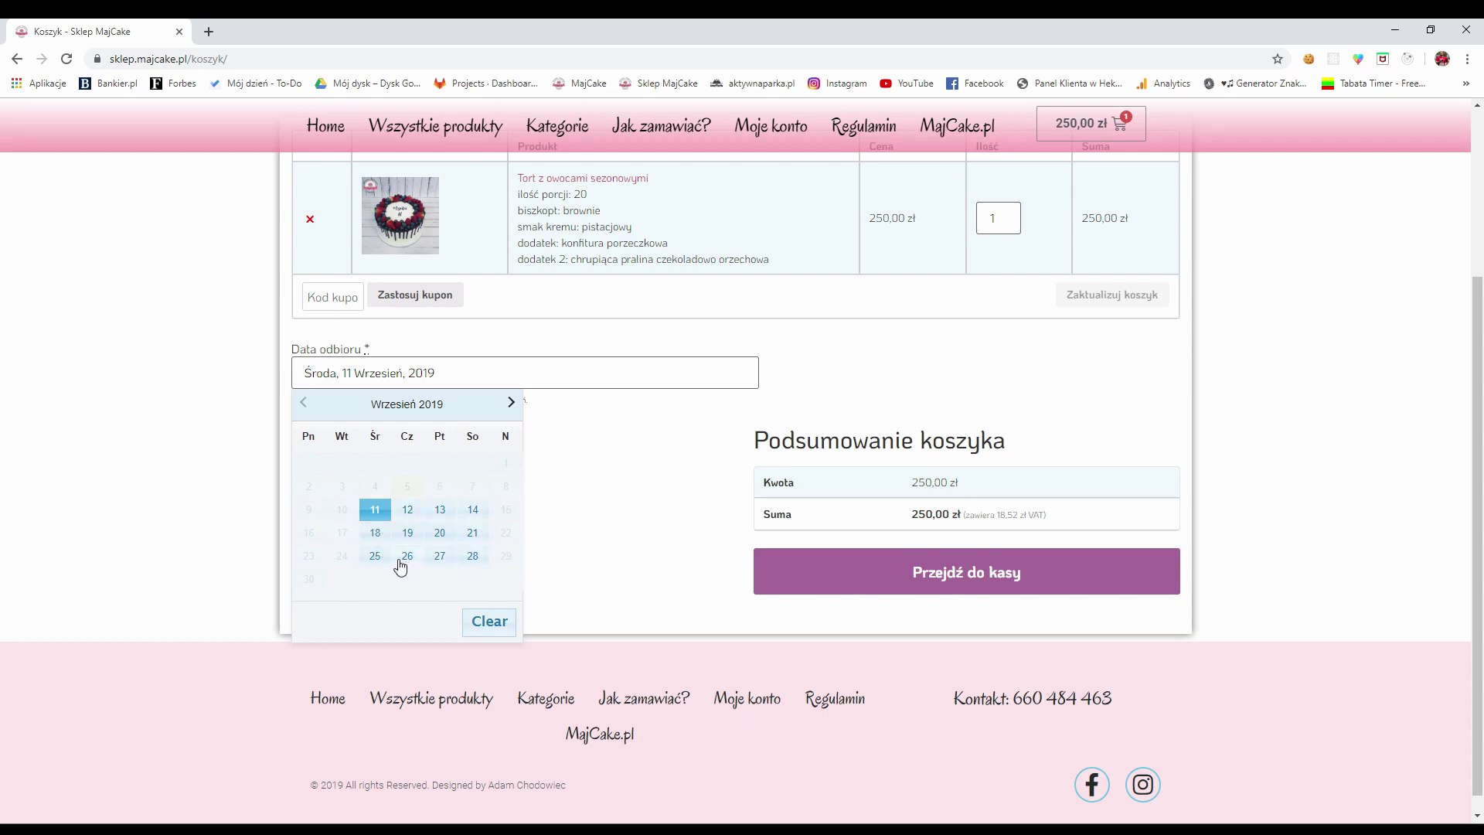
Choose Sobota, 21 September 2019 as the pickup date and proceed to checkout
left_click(512, 405)
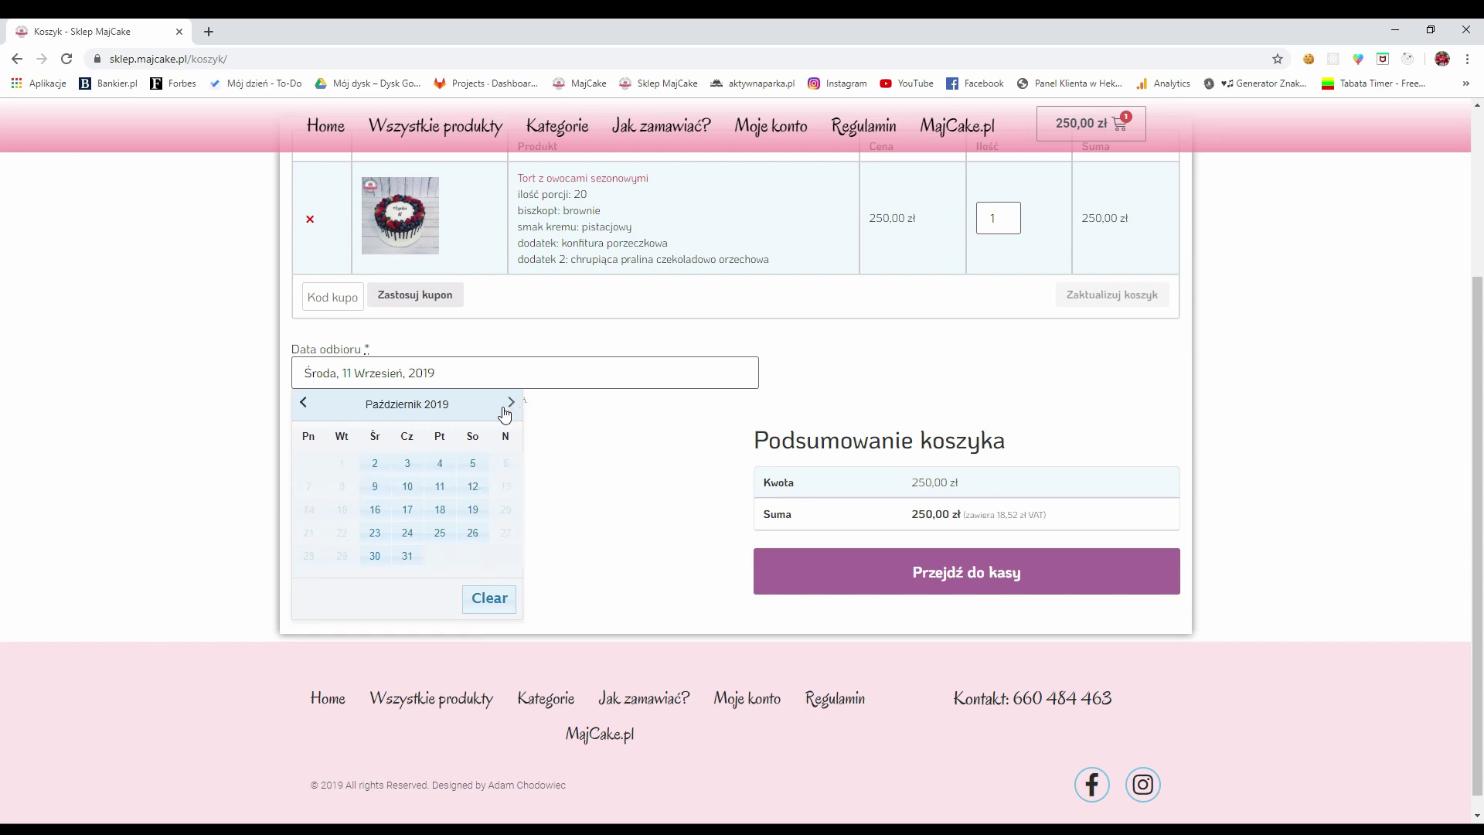
left_click(305, 405)
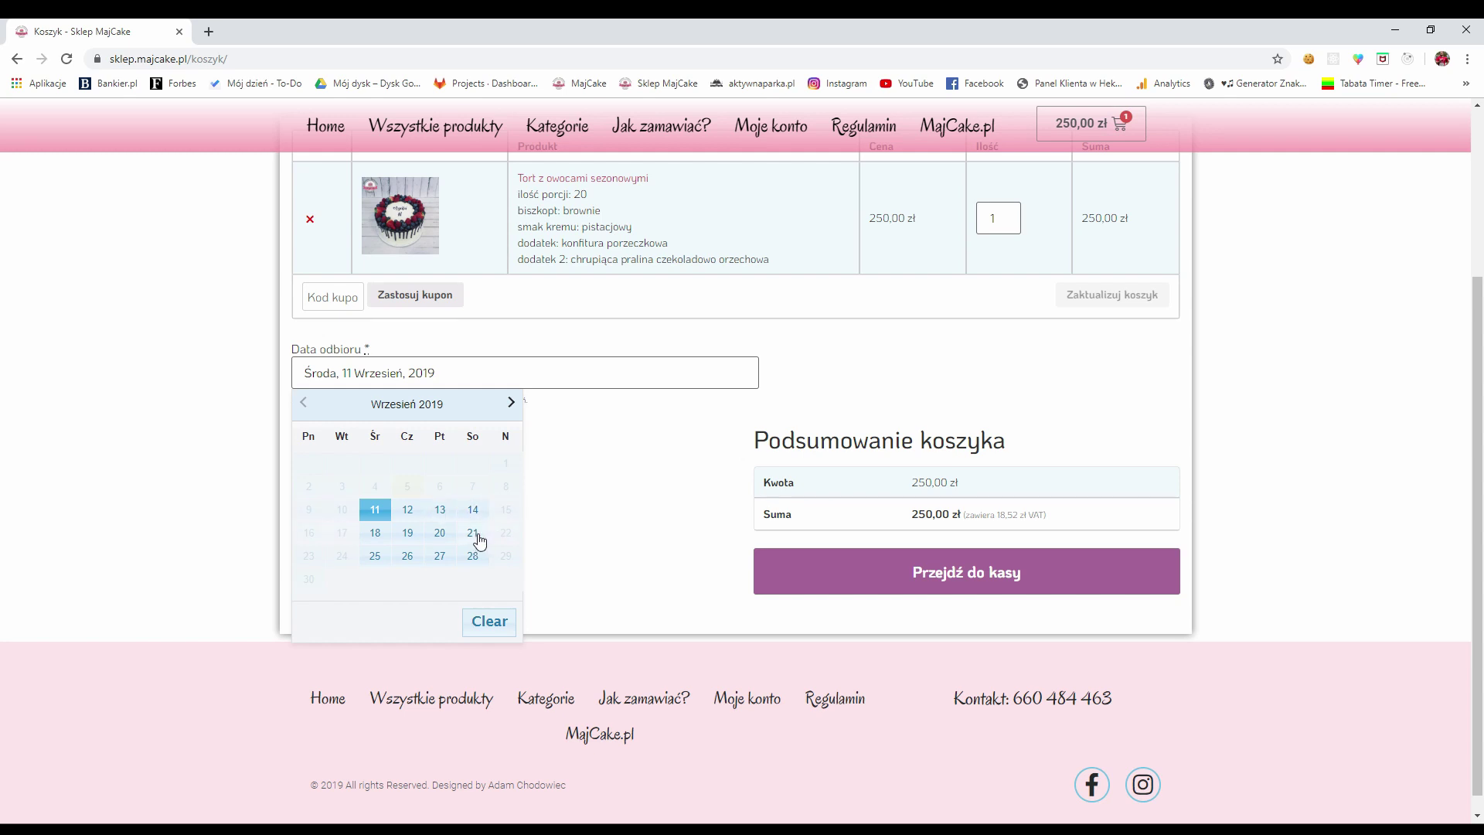
left_click(472, 532)
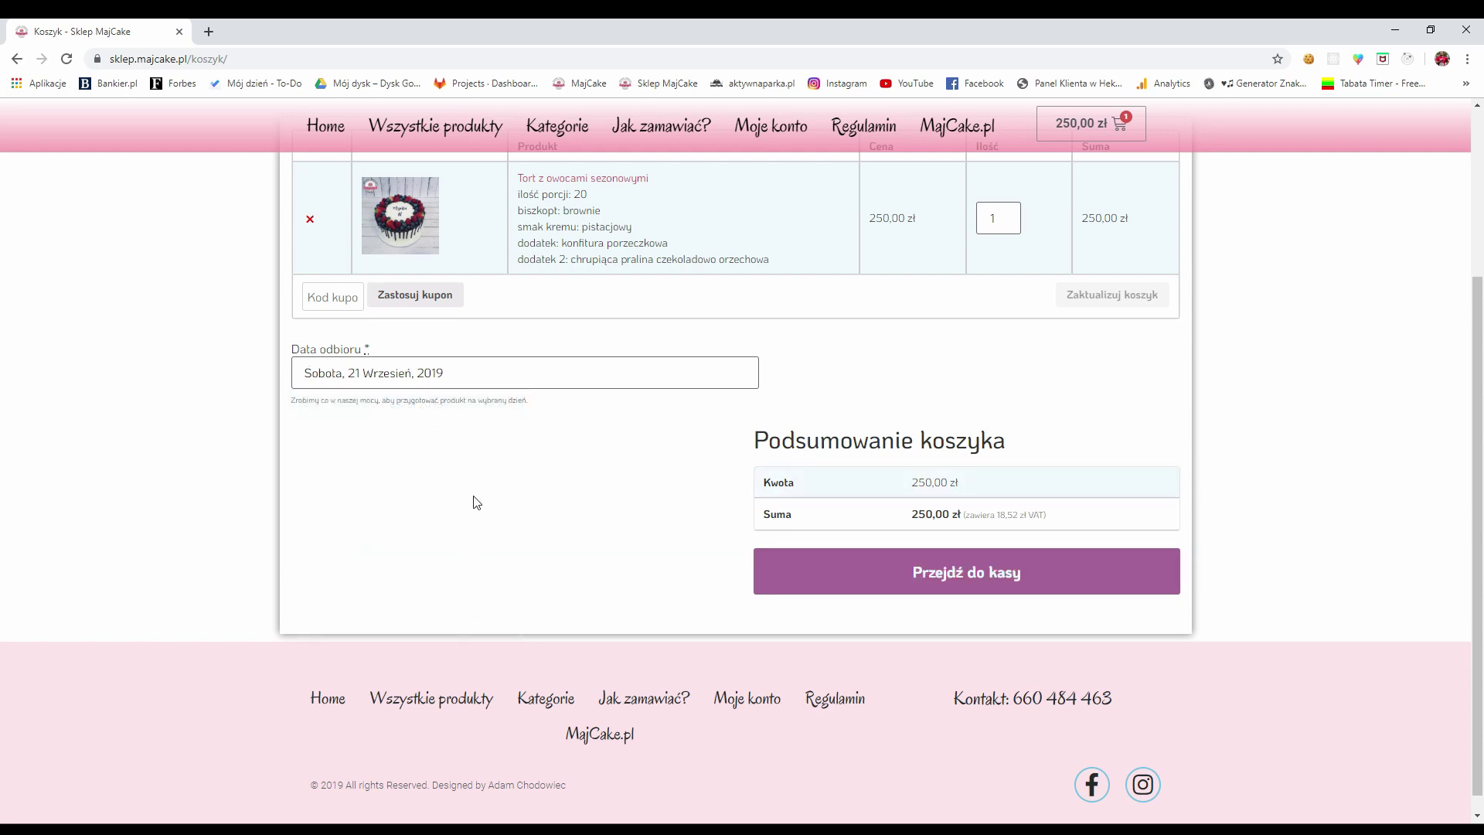
left_click(981, 578)
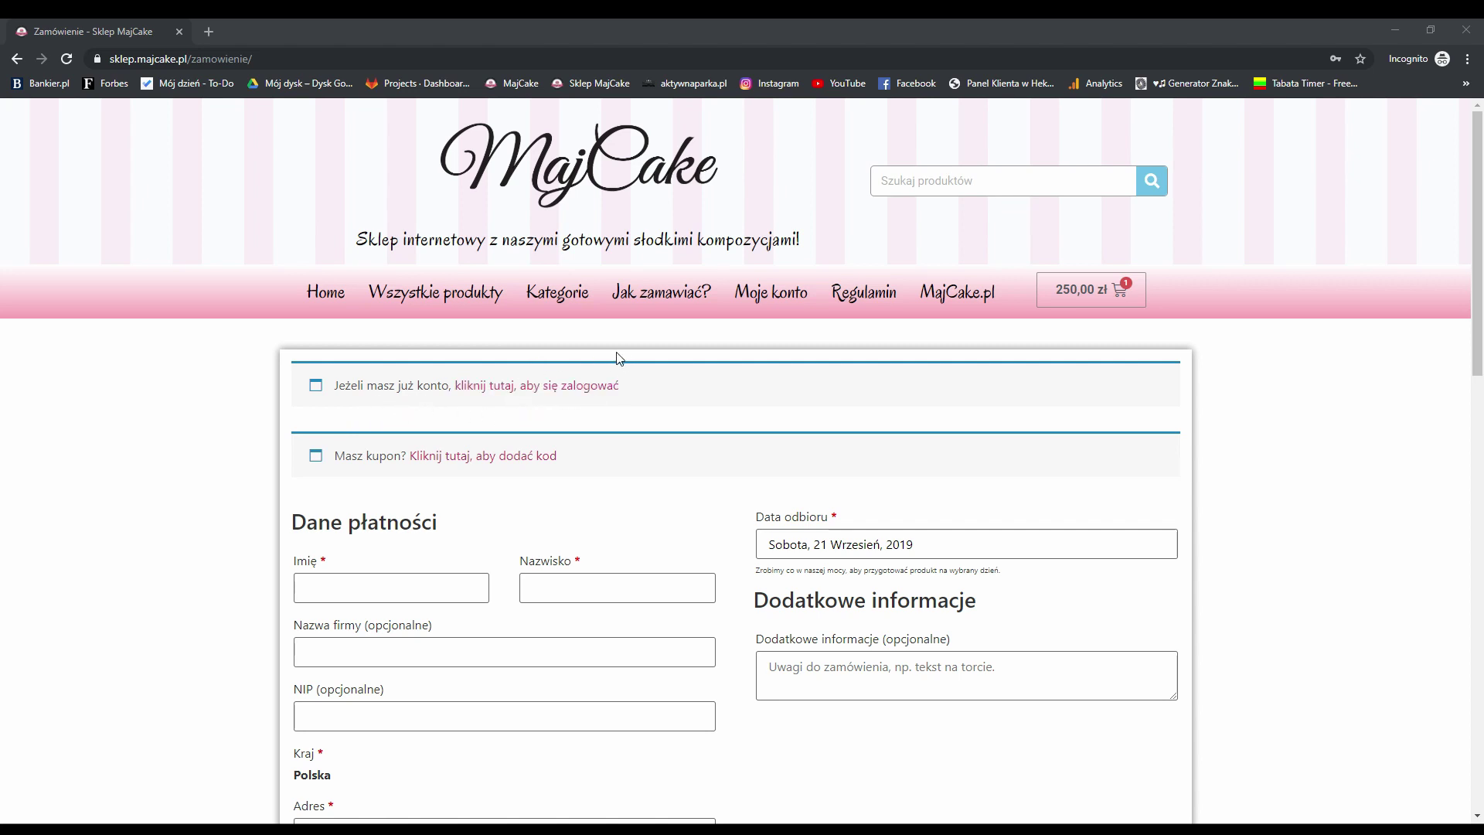
scroll(364, 379, "down", 1)
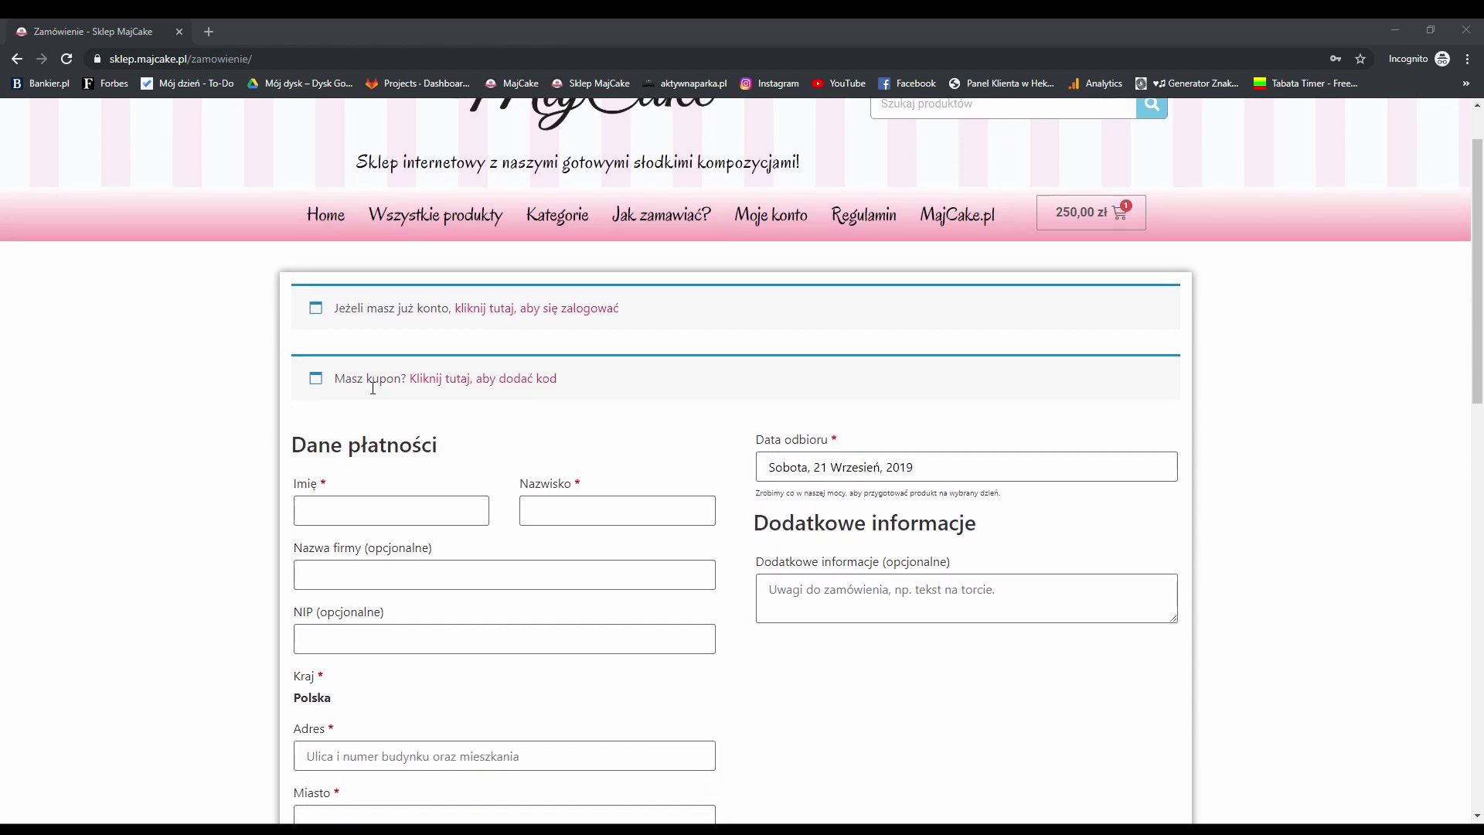
scroll(568, 423, "down", 2)
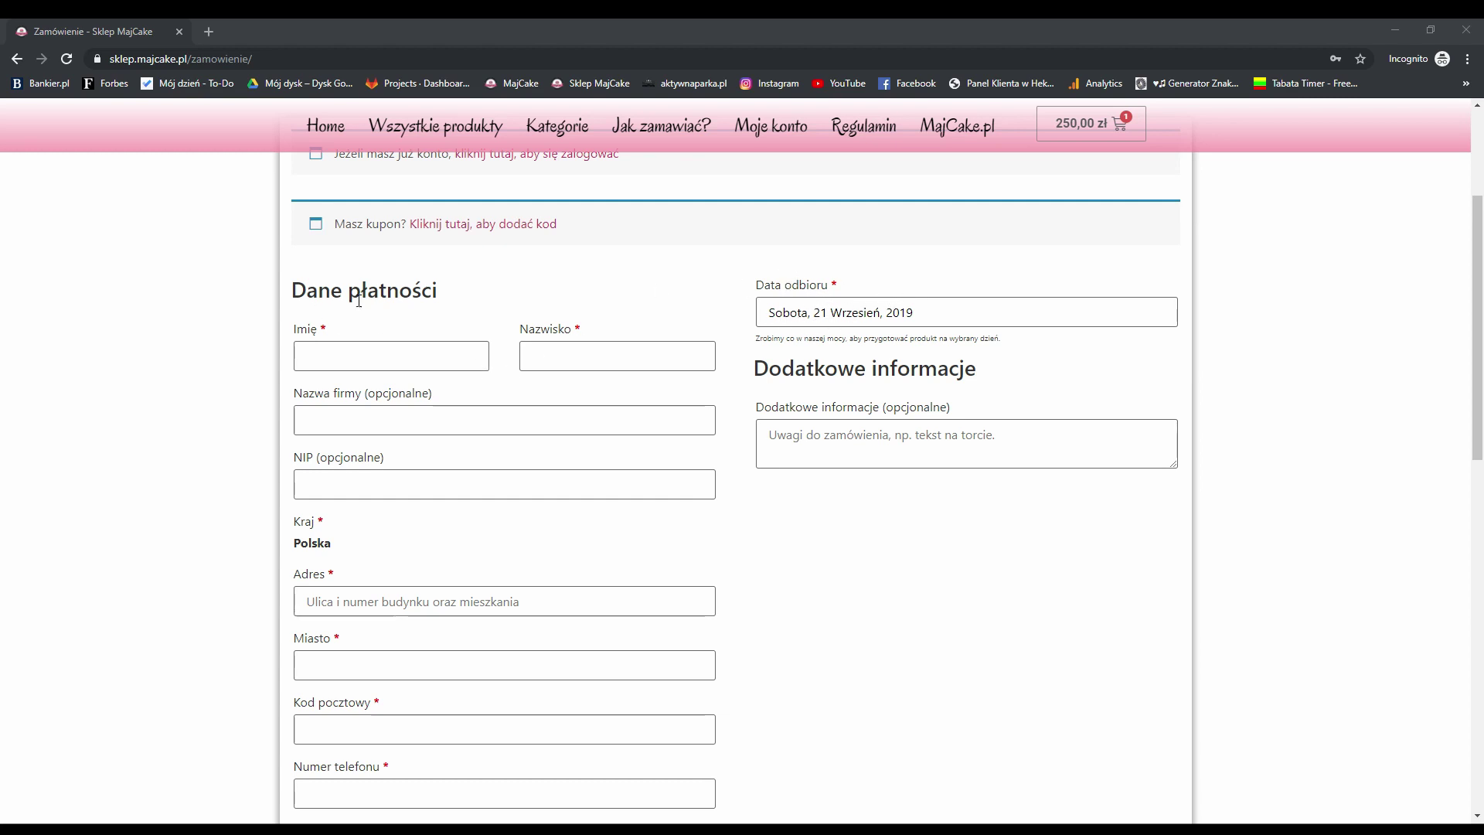
scroll(325, 325, "up", 1)
scroll(427, 392, "down", 2)
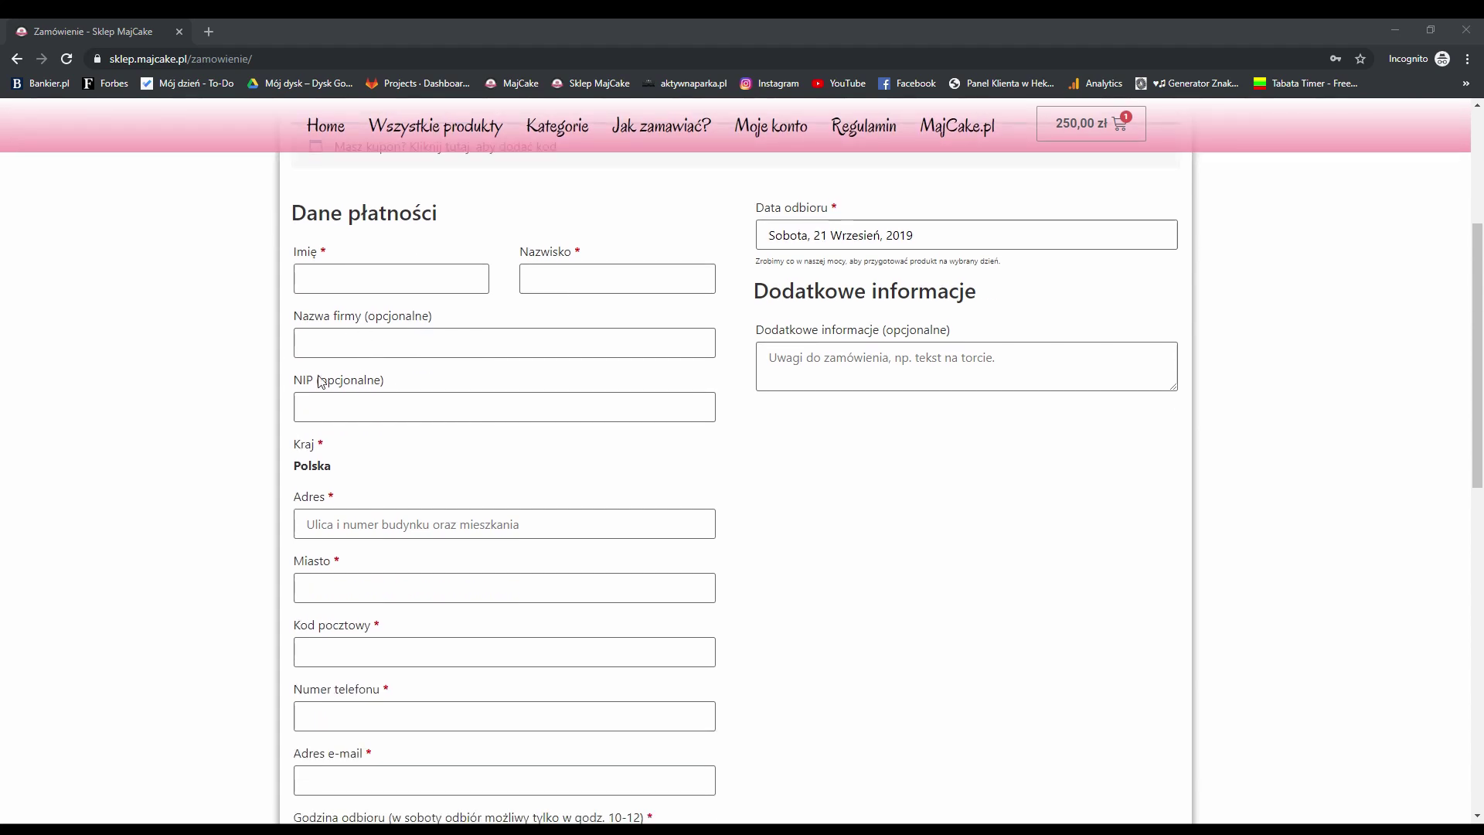
scroll(402, 378, "up", 2)
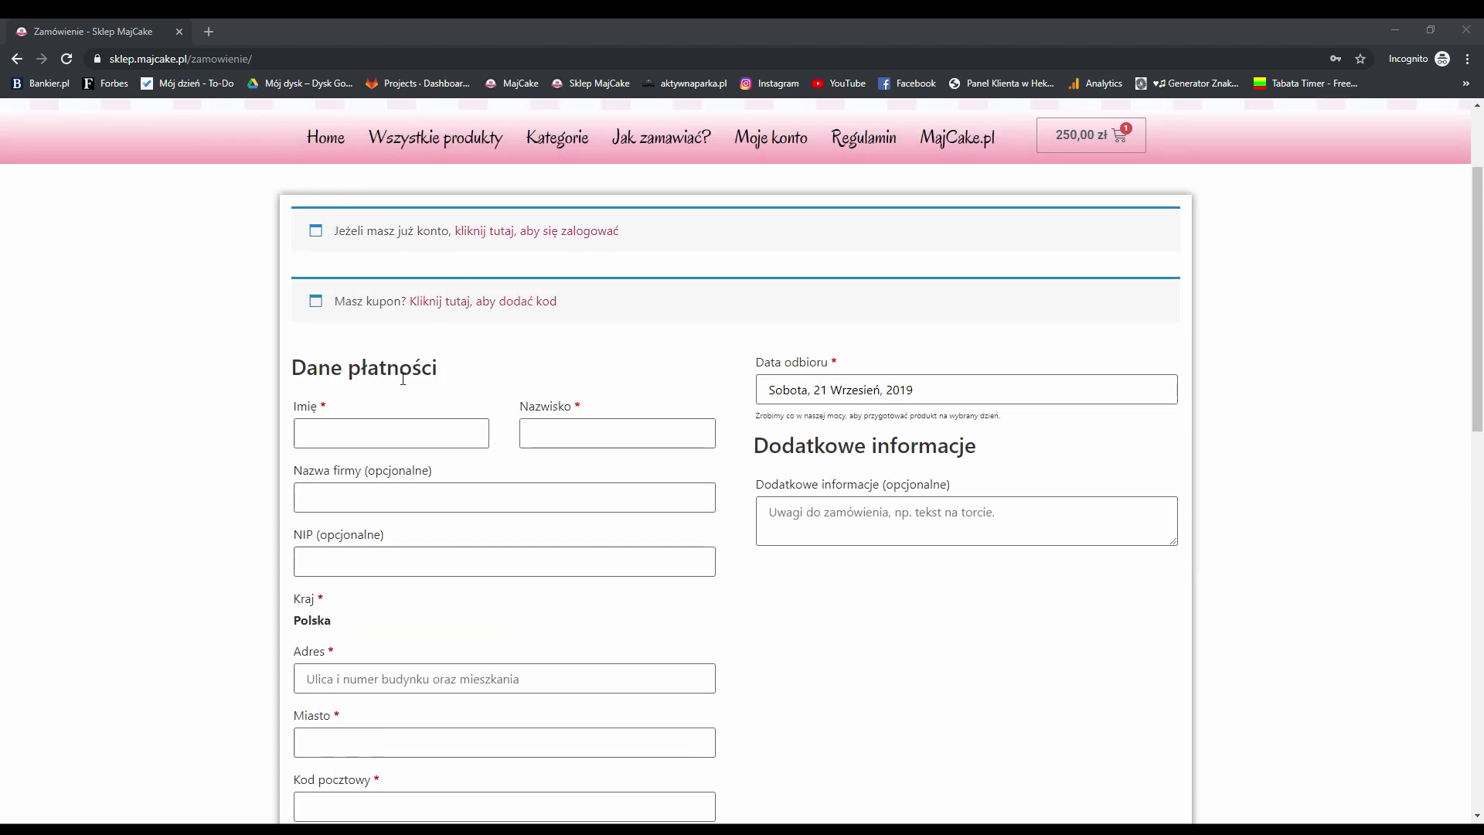
Enter the customer's first name and surname in the billing form
left_click(373, 441)
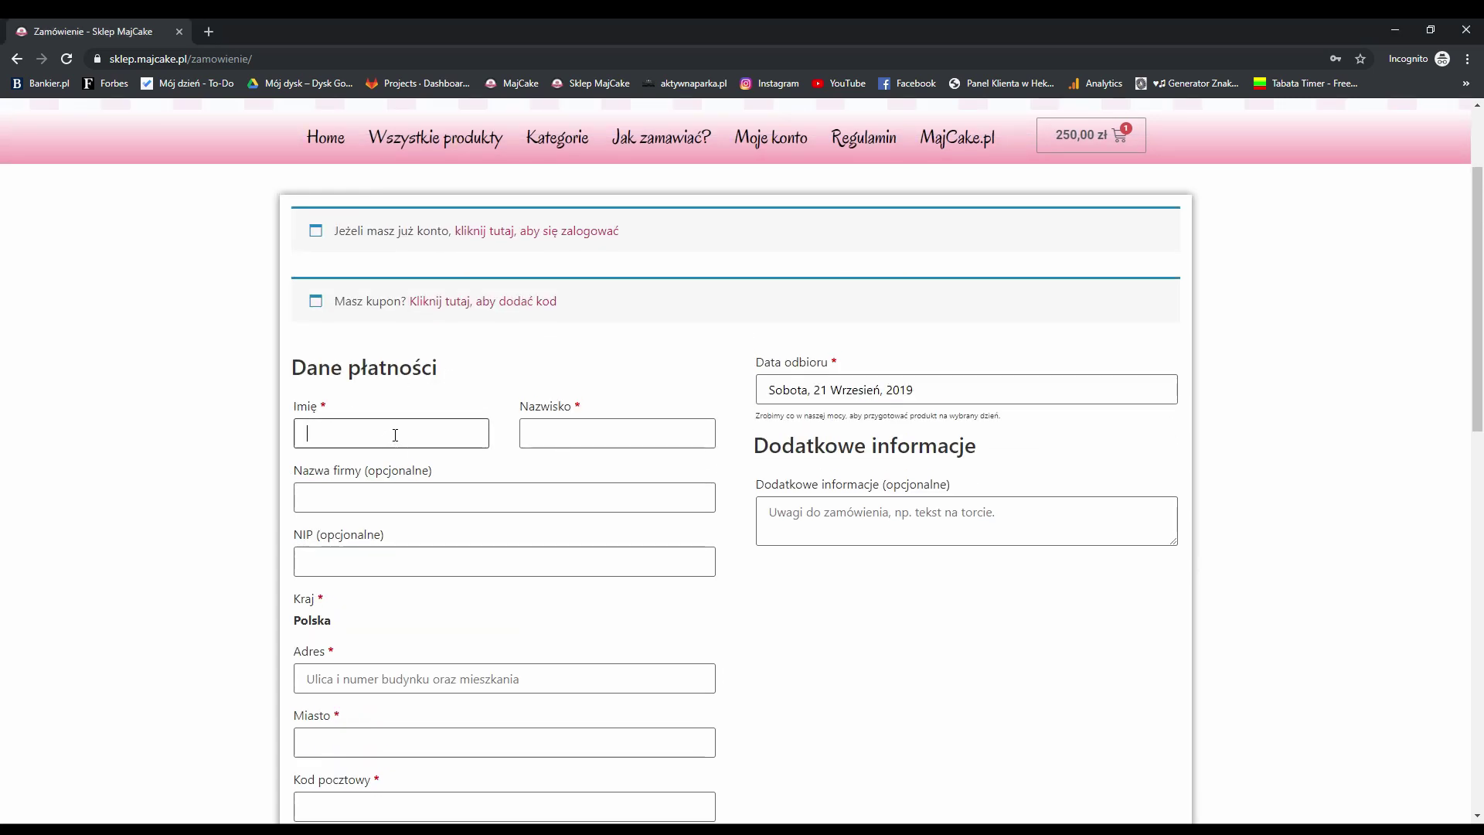
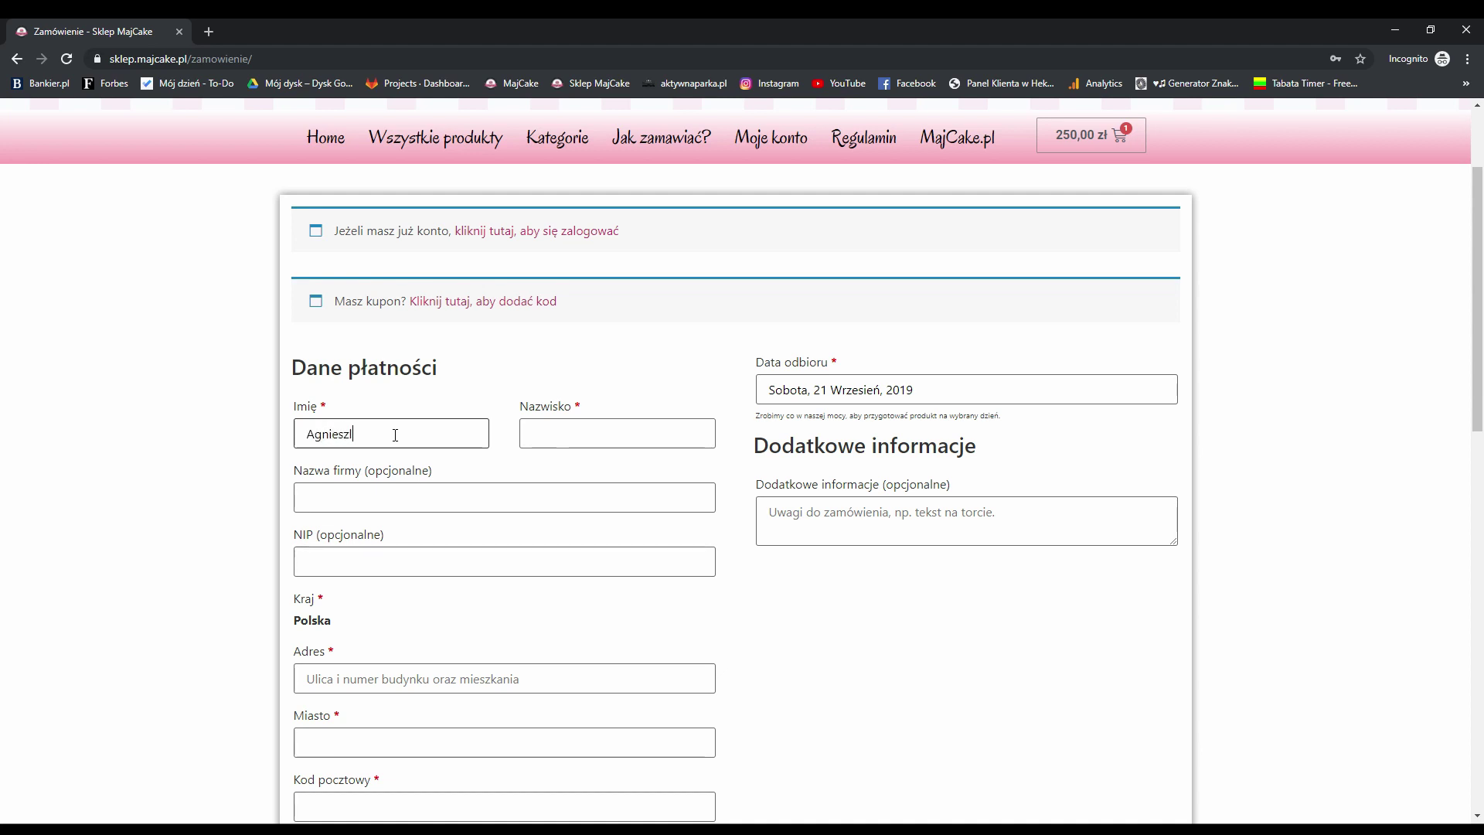
key("Tab")
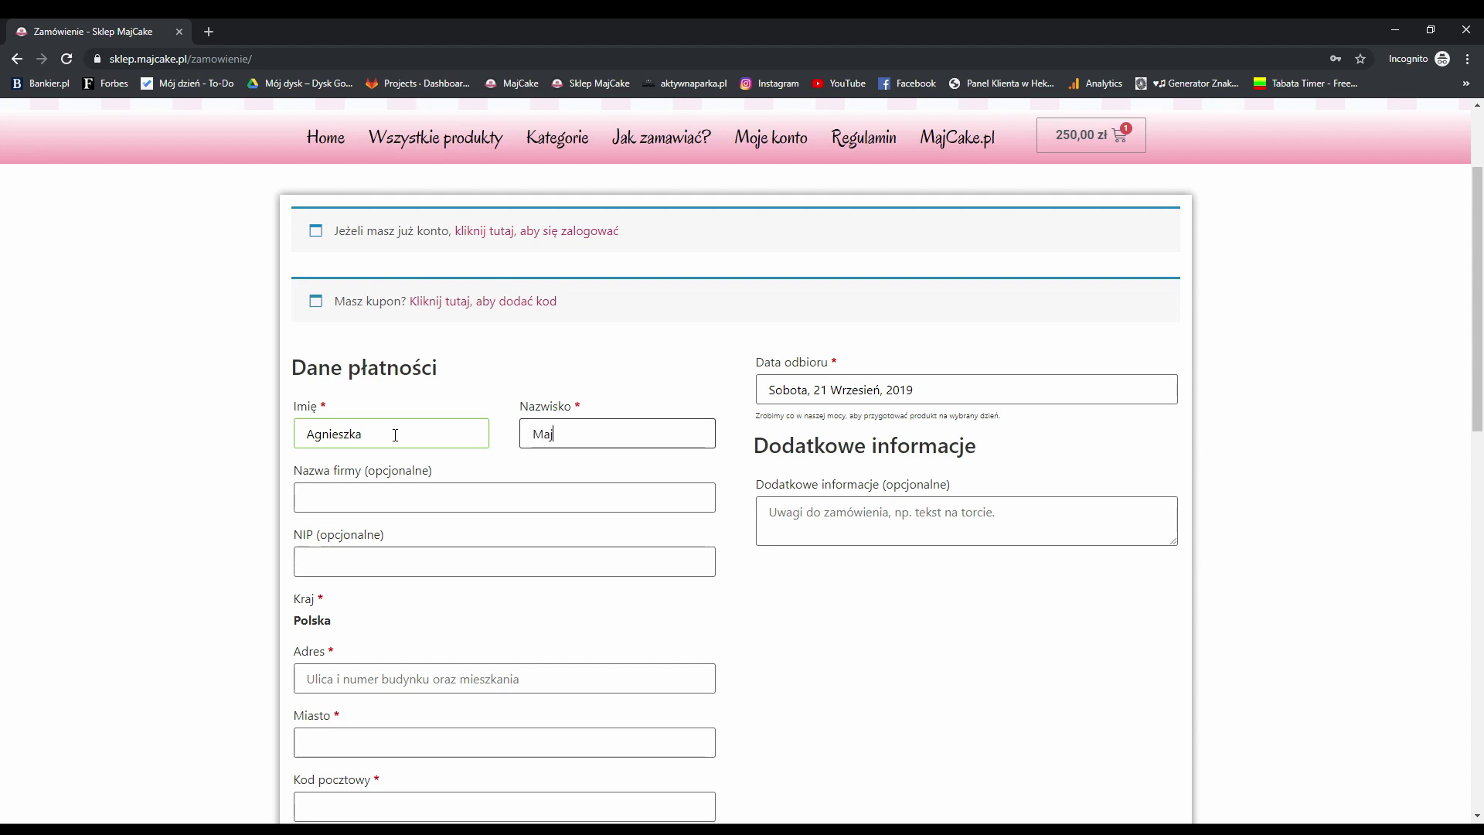
Fill in the customer's street address, city and postal code
left_click(504, 692)
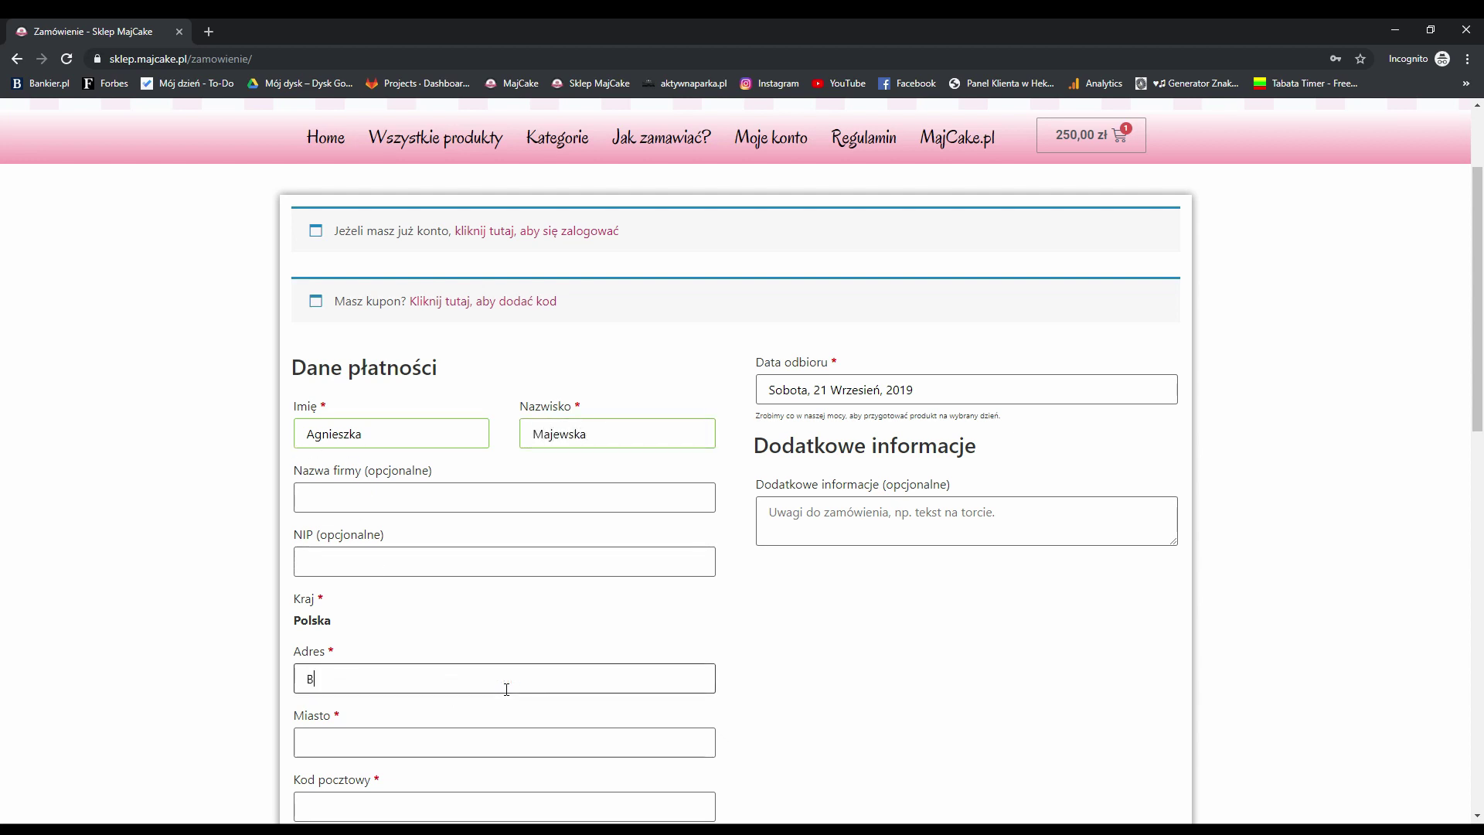
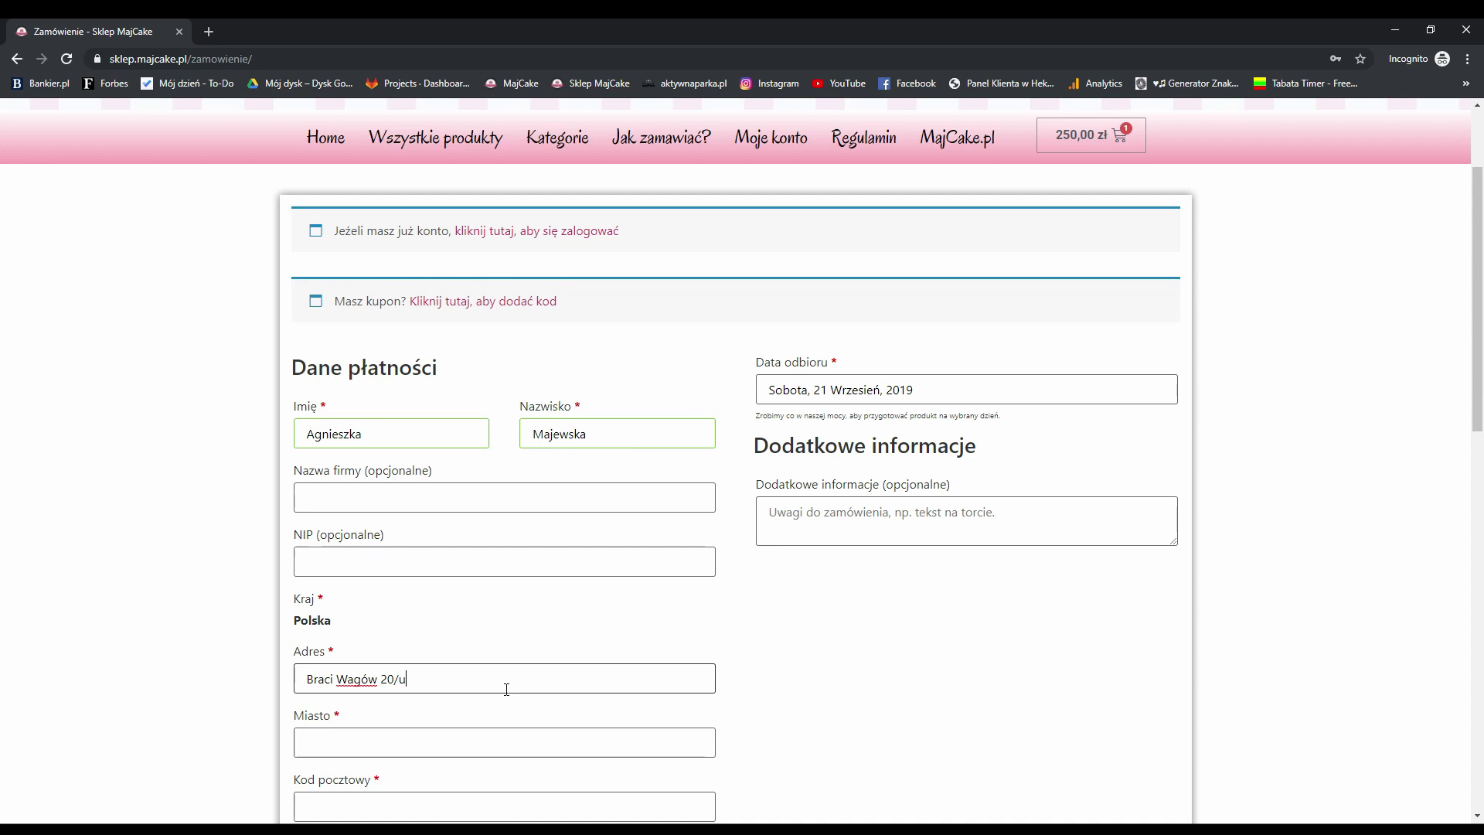
scroll(503, 653, "down", 2)
left_click(454, 596)
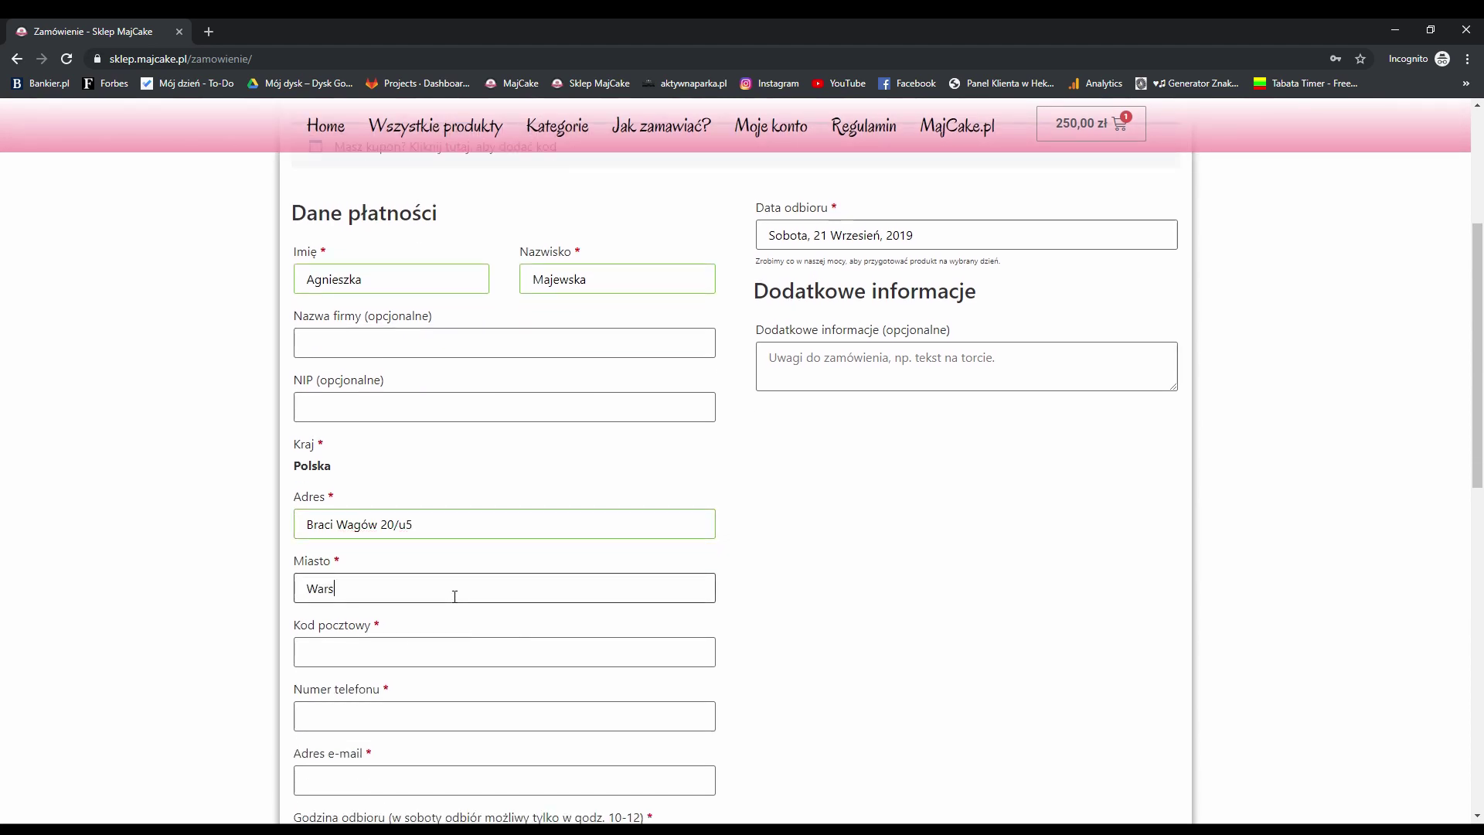
scroll(531, 561, "down", 1)
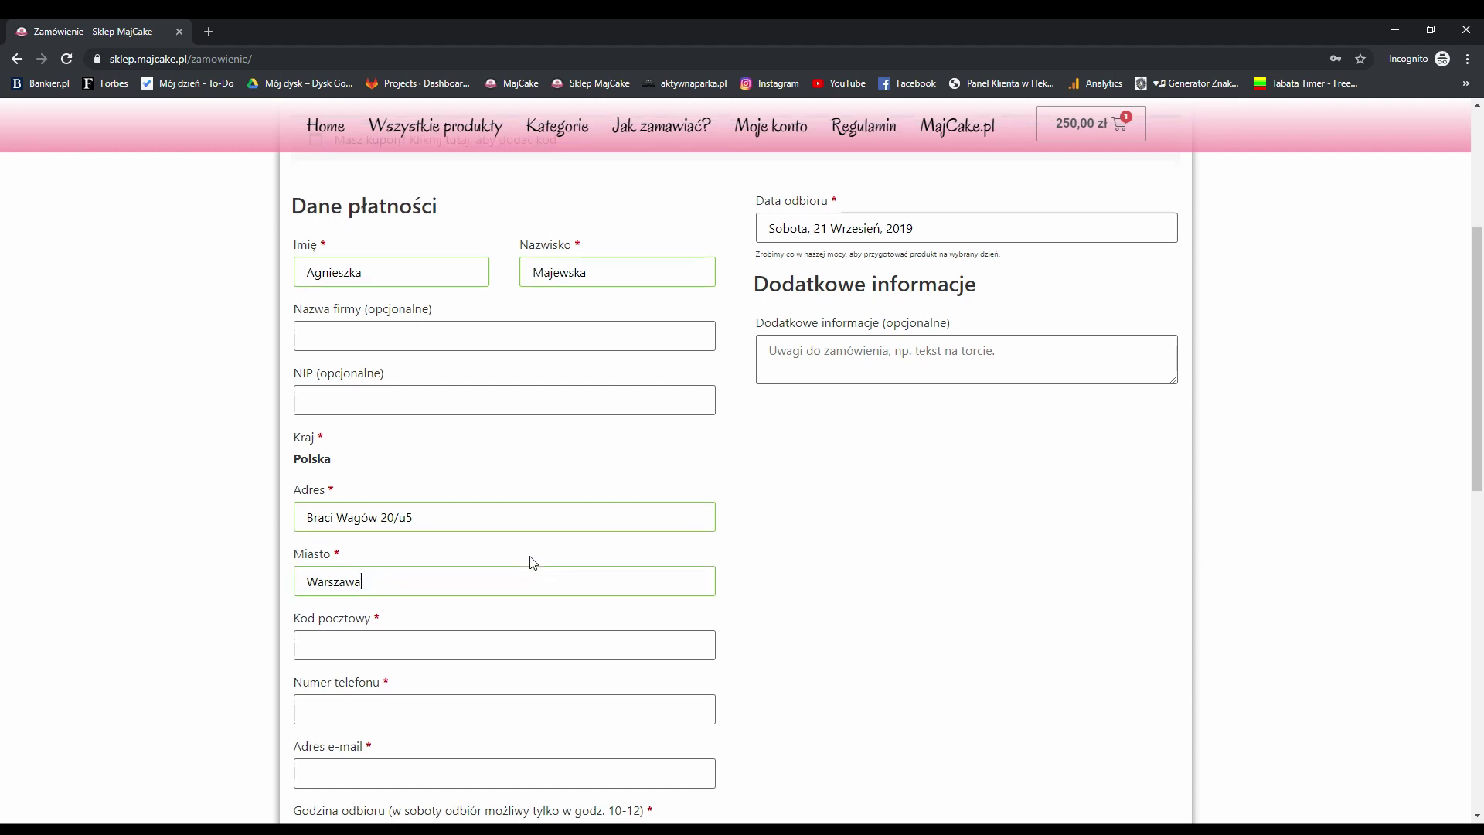
left_click(412, 580)
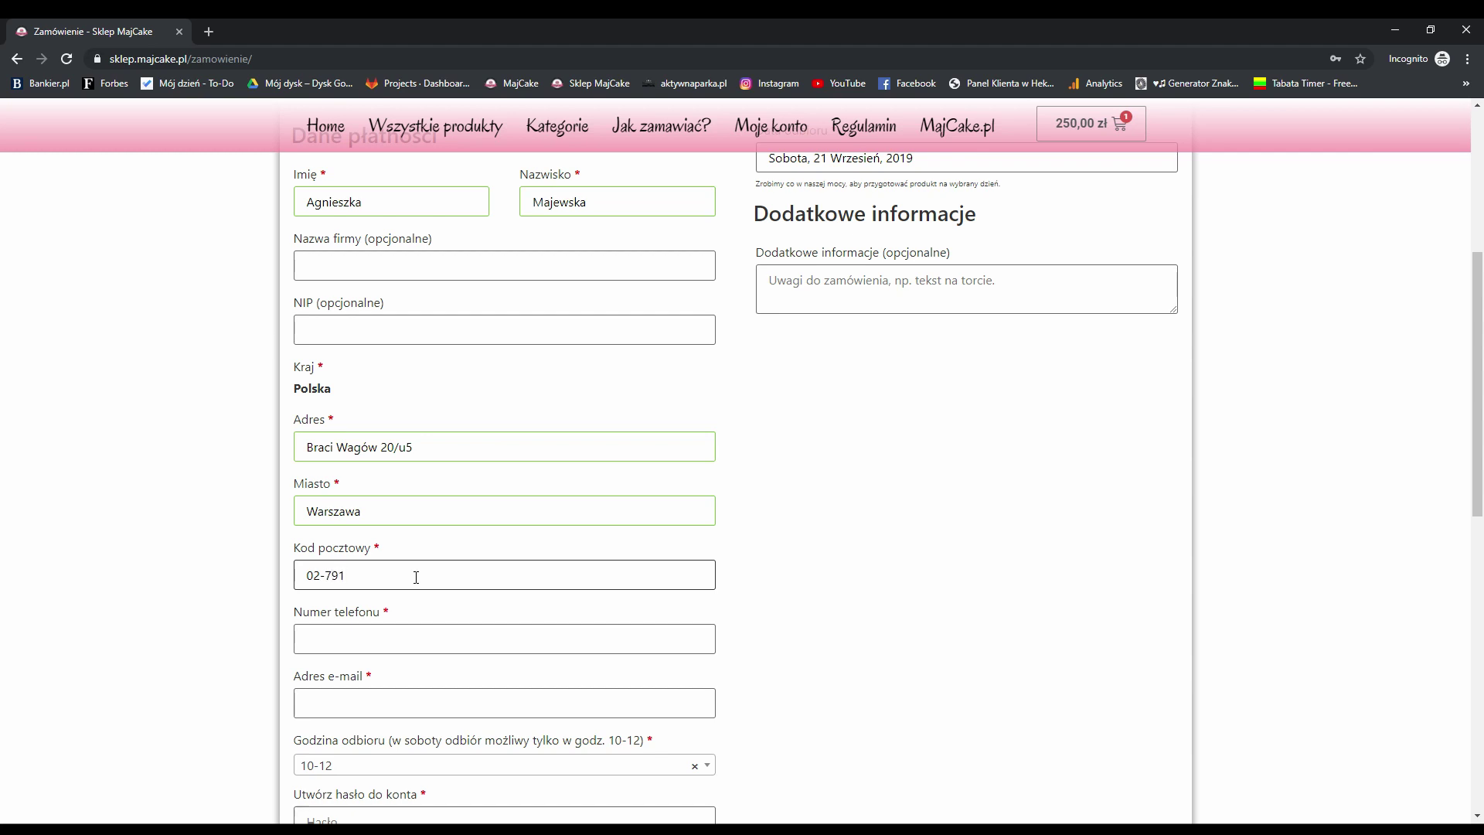
Enter the customer's phone number and e-mail address in their checkout fields
left_click(839, 623)
scroll(650, 583, "down", 1)
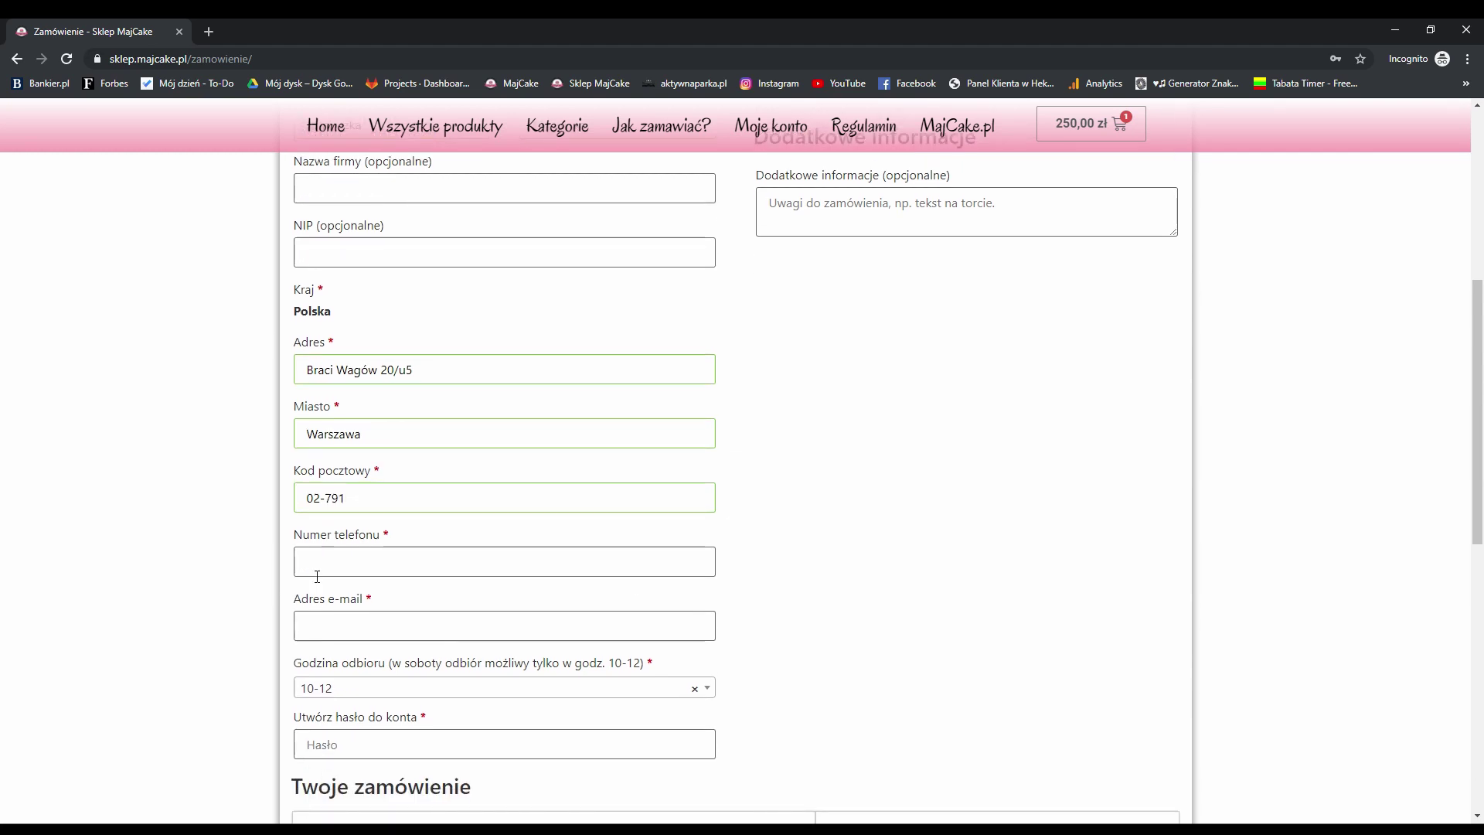
left_click(318, 573)
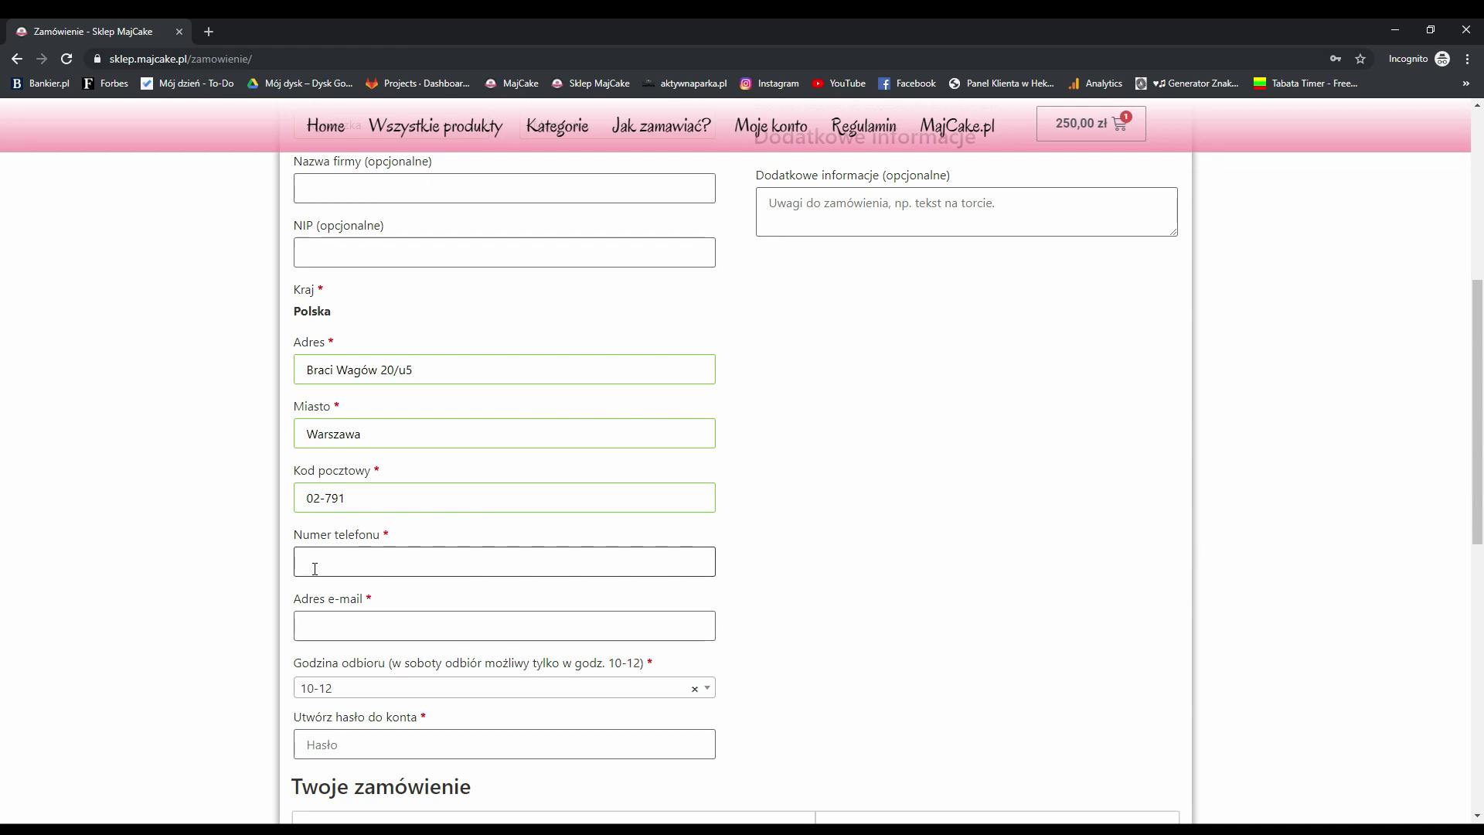
left_click(374, 622)
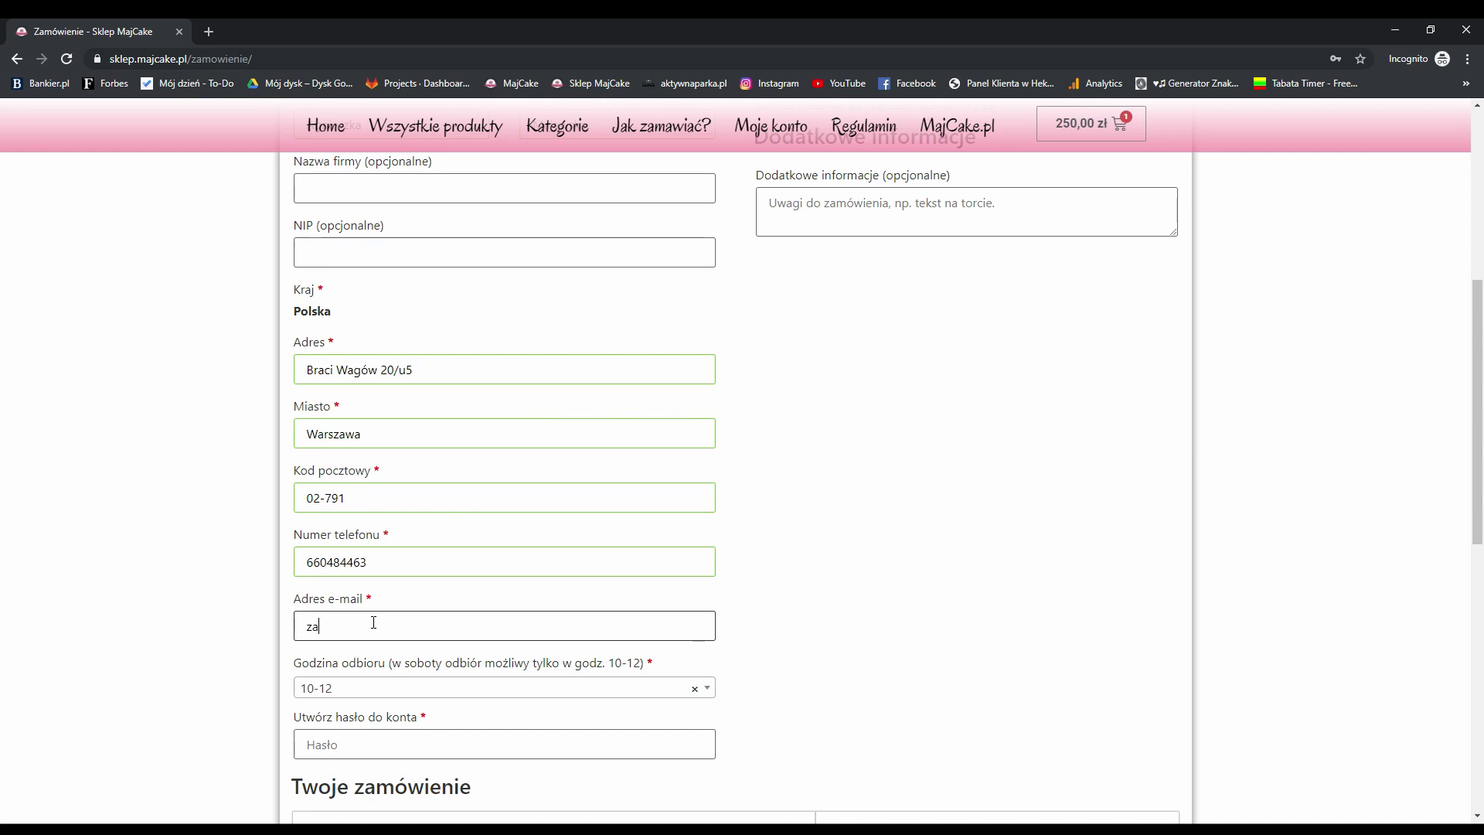
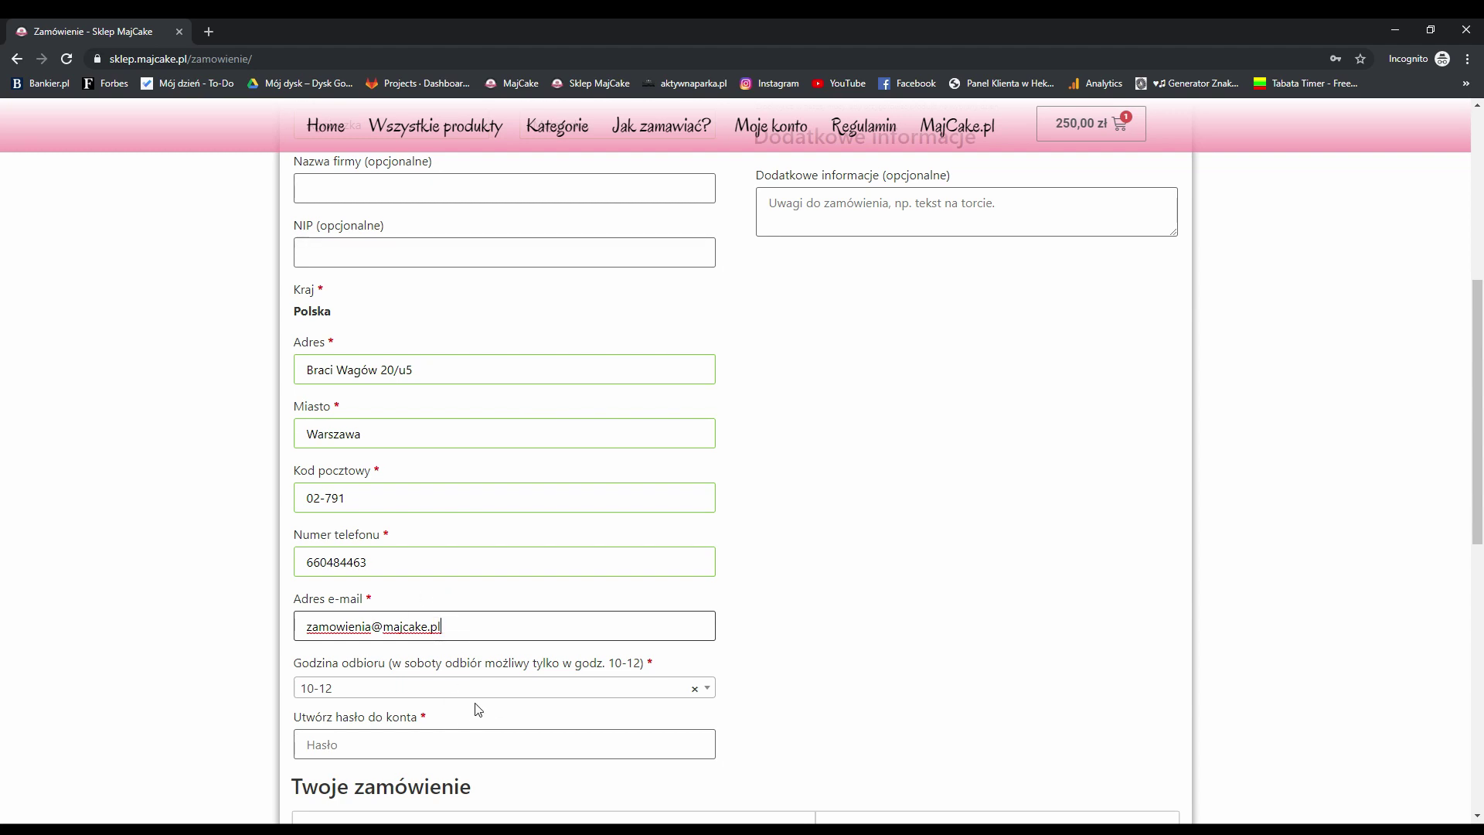
left_click(804, 611)
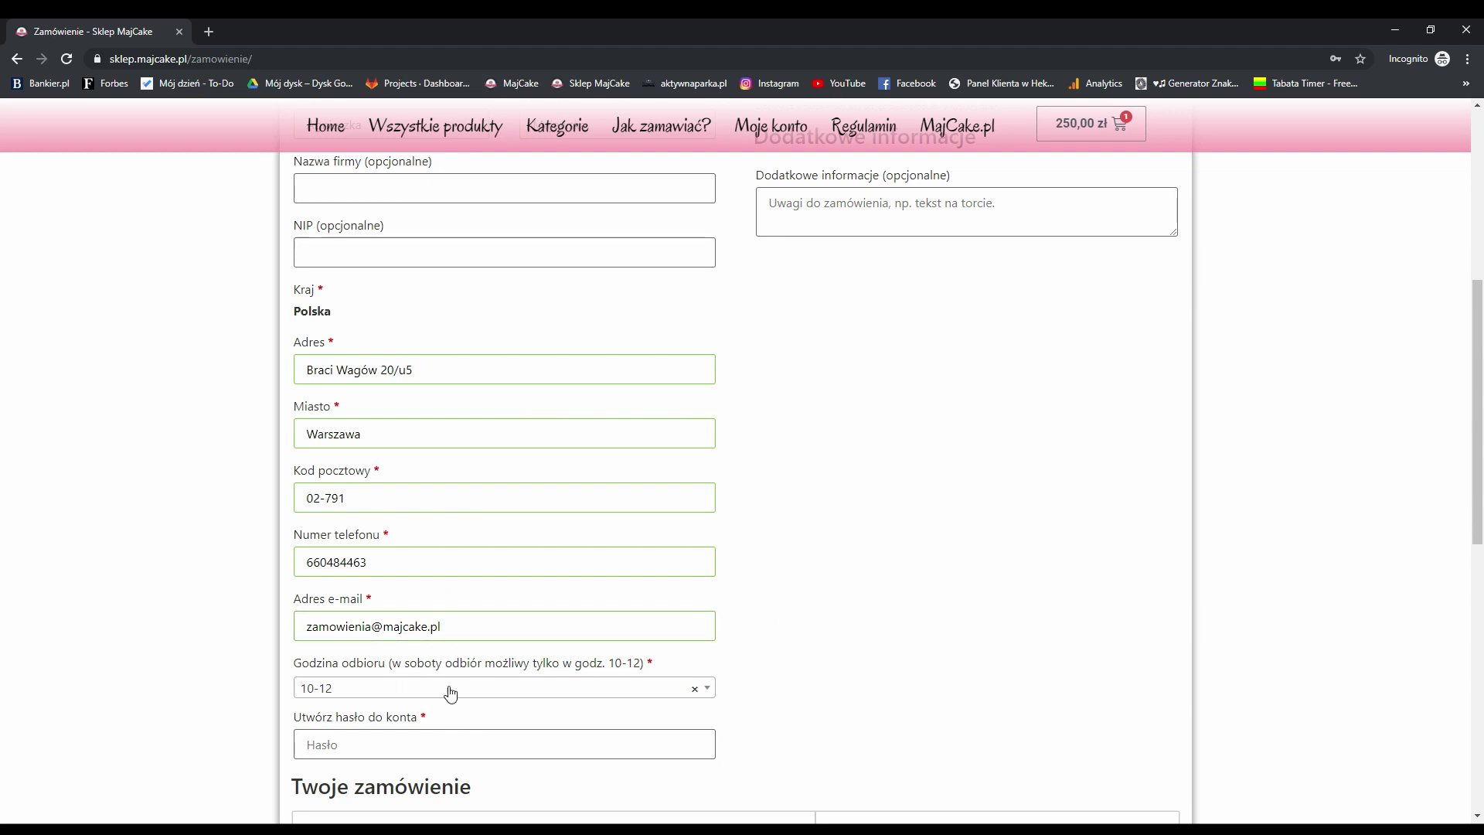
scroll(483, 696, "down", 1)
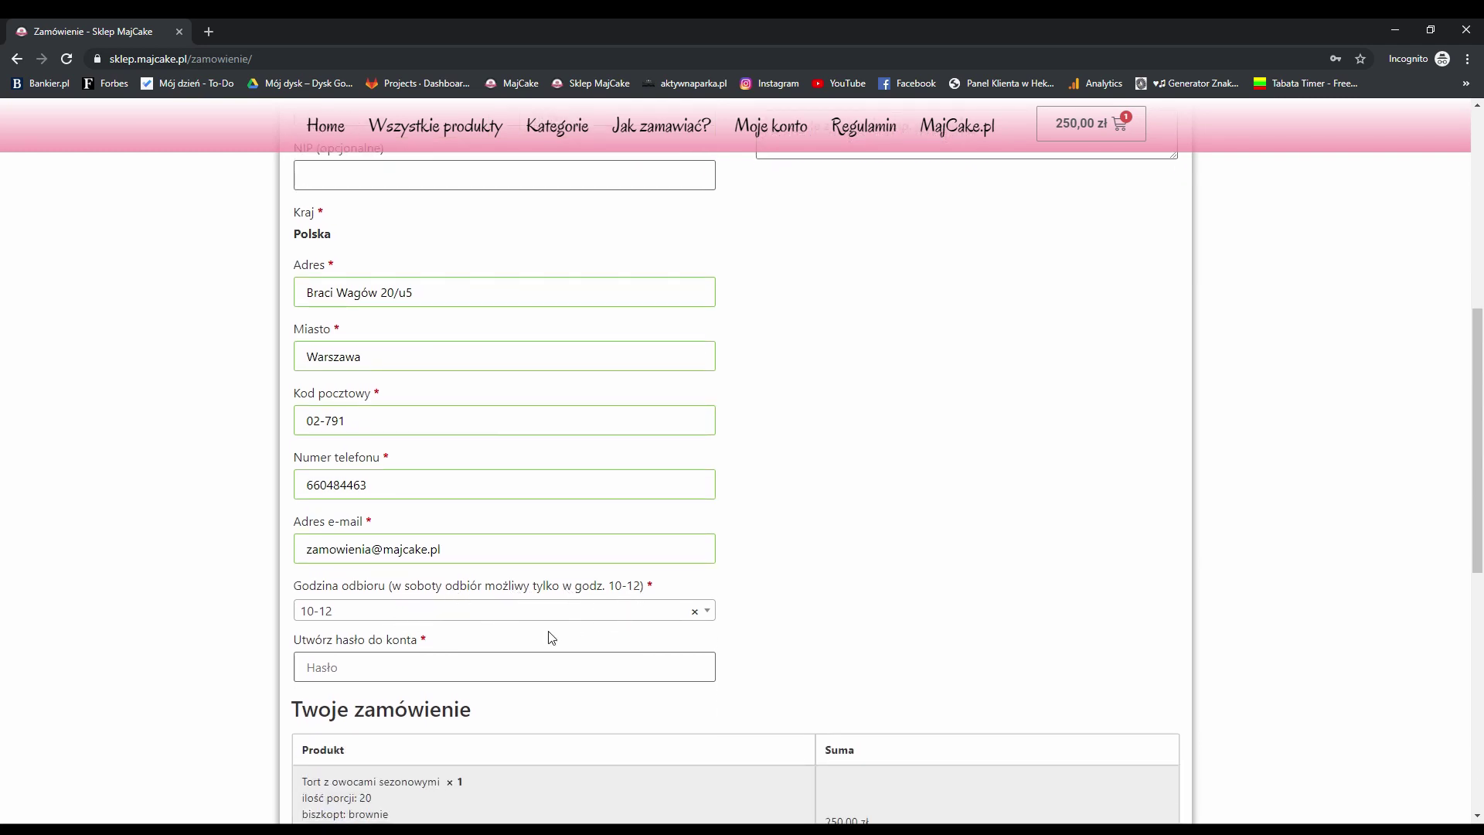
Keep 10-12 as the pickup hour and enter an account password rated Średnie strength
left_click(572, 614)
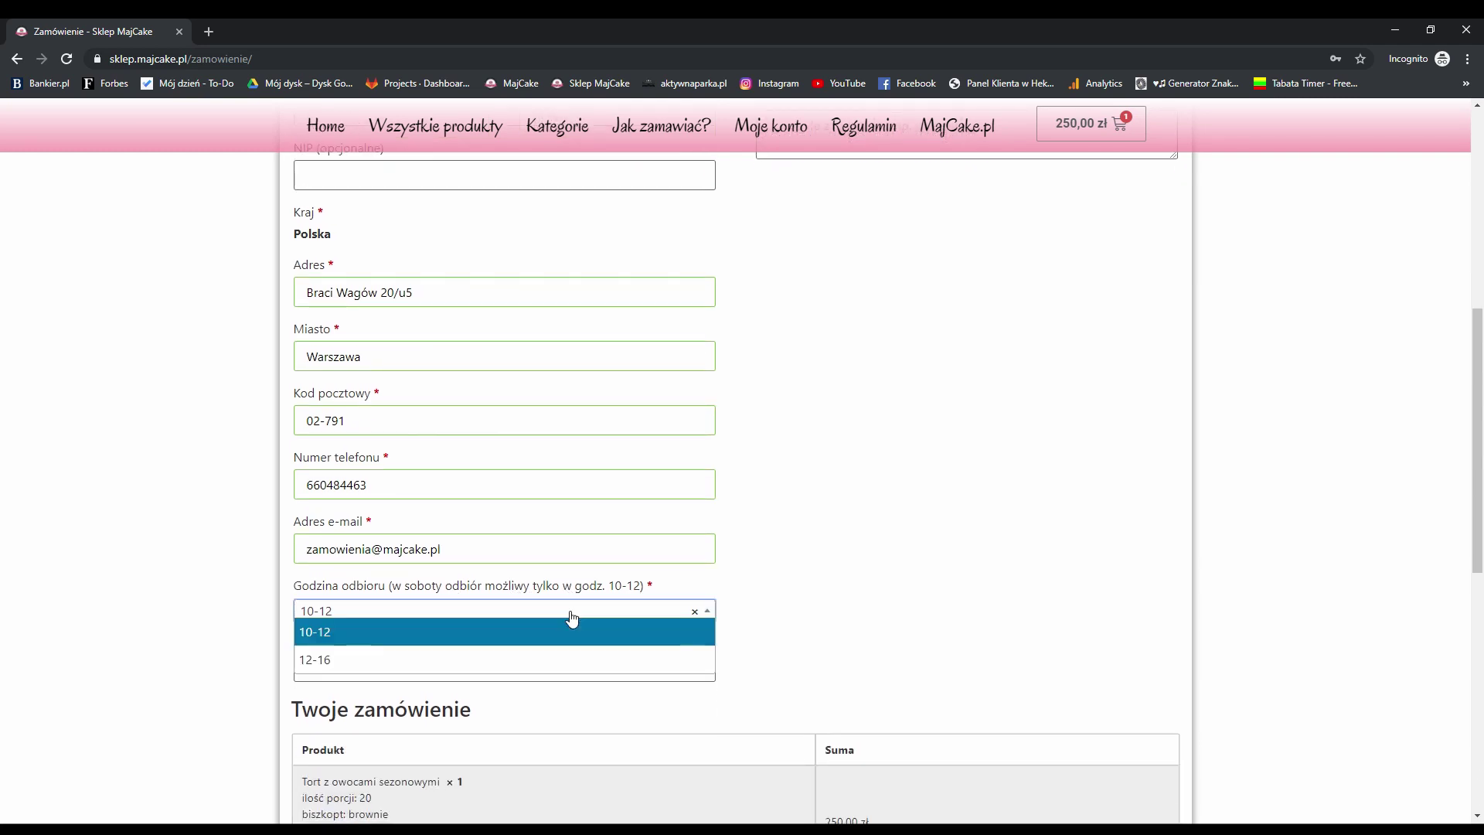
left_click(323, 639)
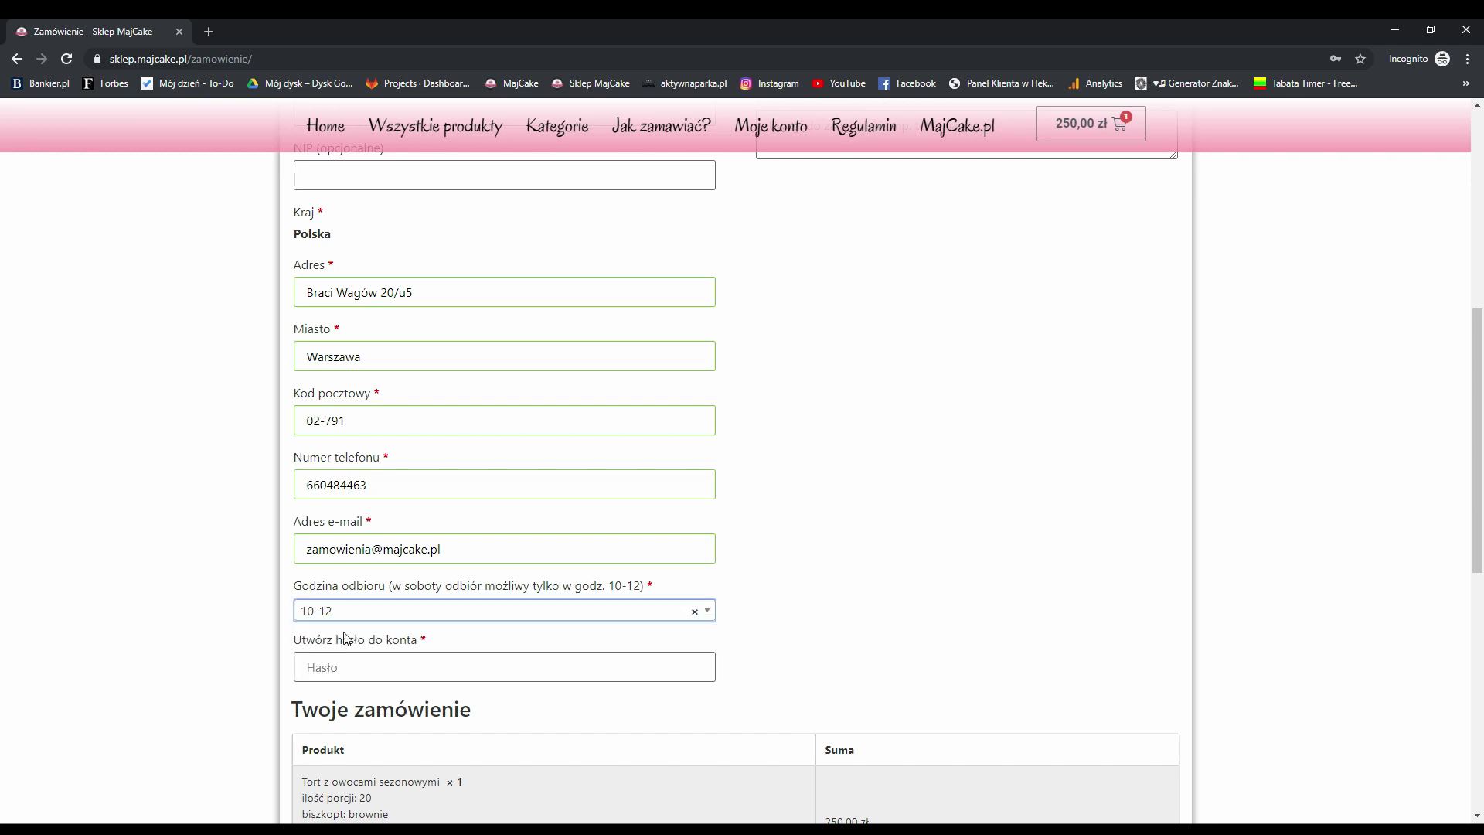
left_click(388, 667)
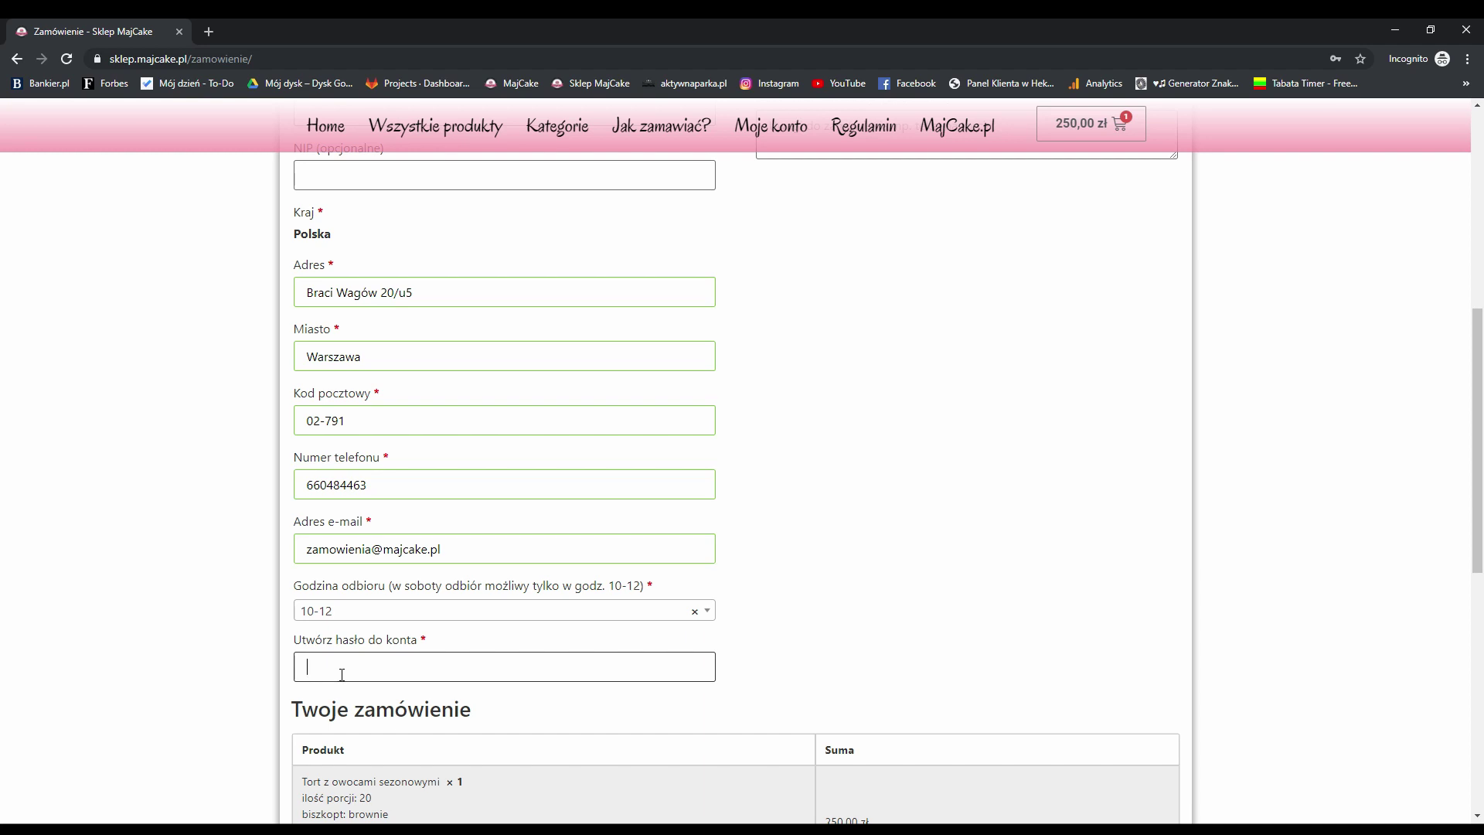
type("••••••••••")
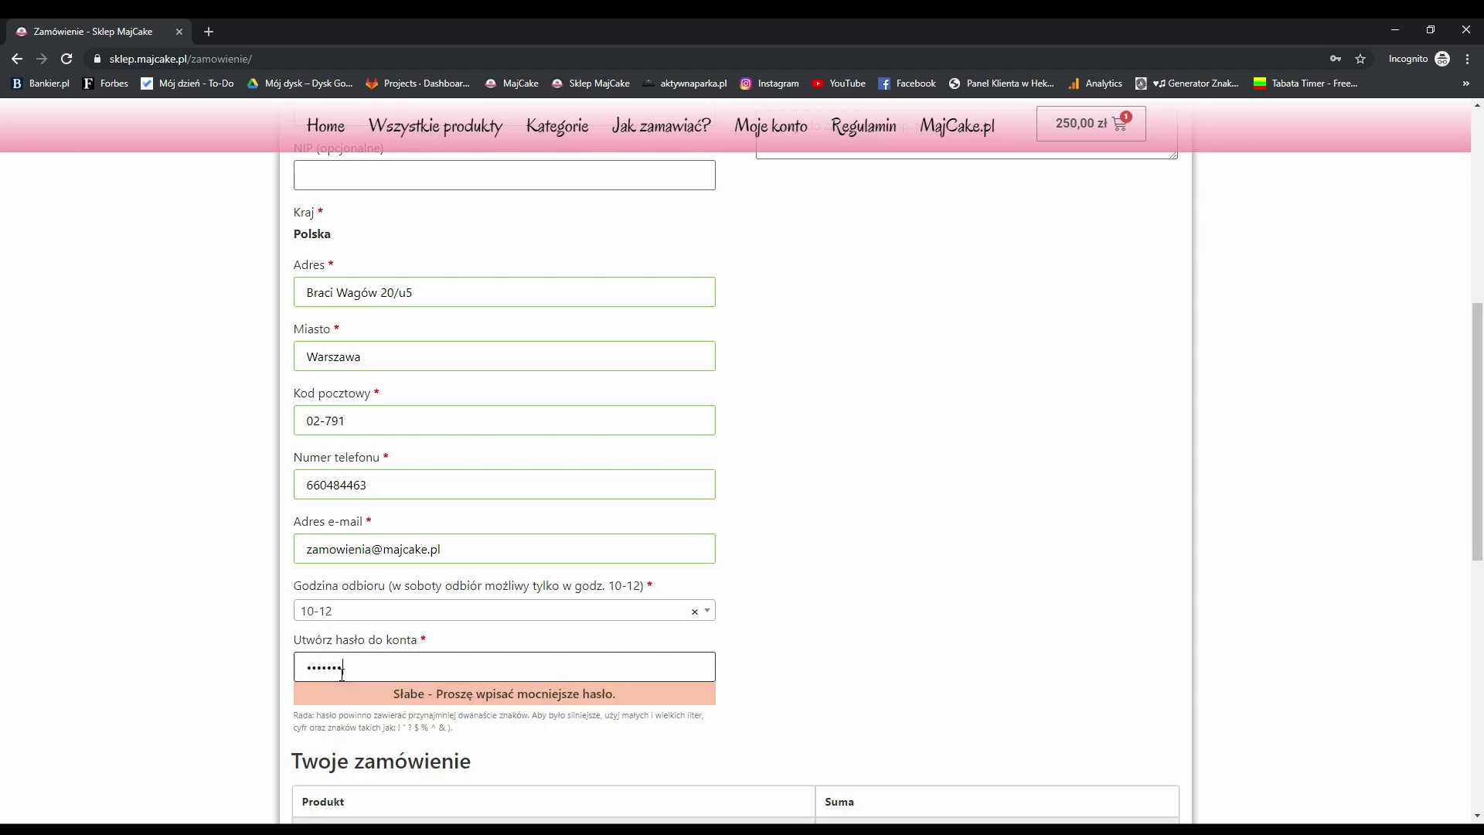
left_click(781, 539)
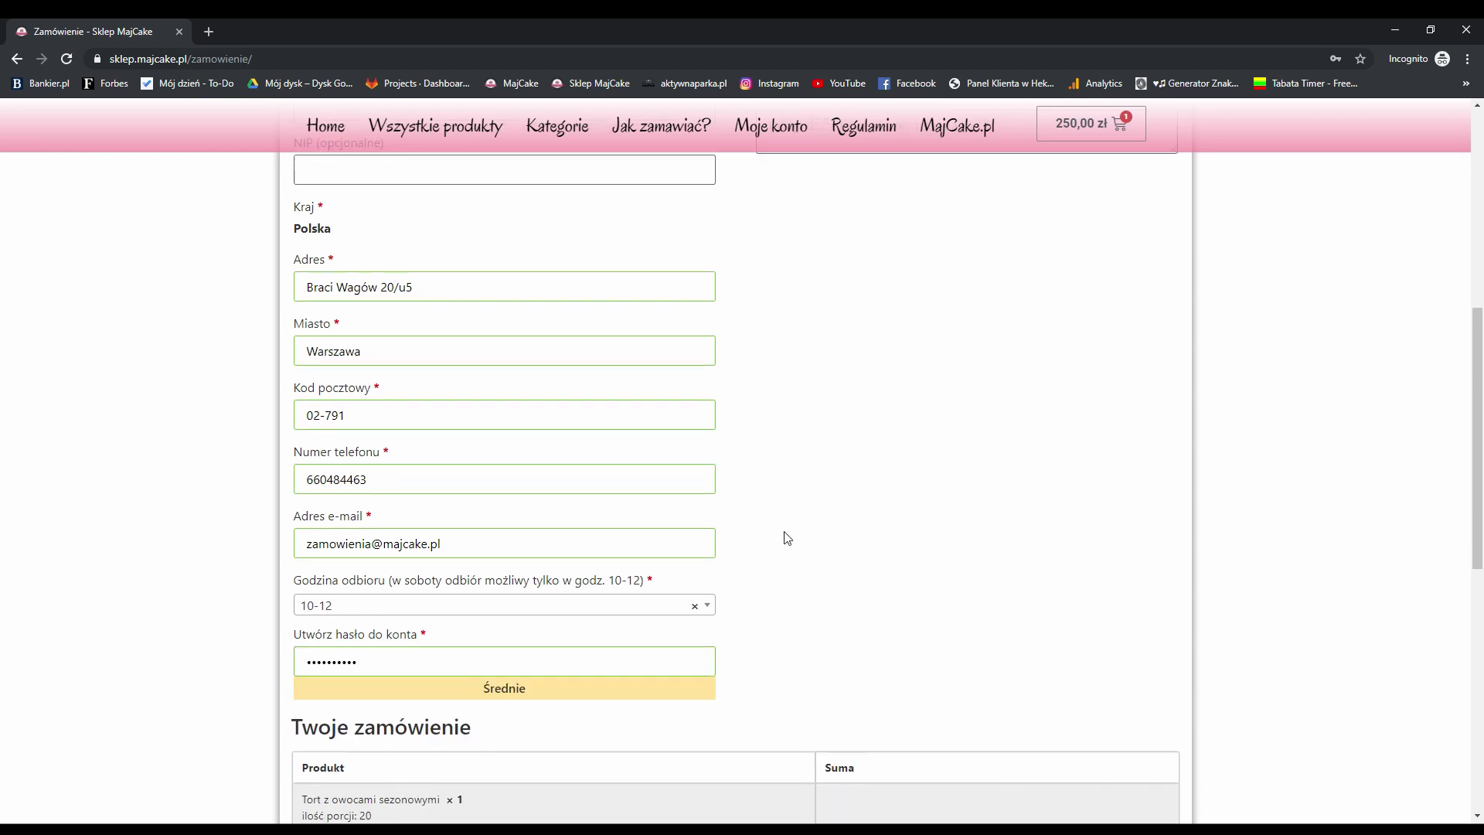
scroll(695, 518, "down", 3)
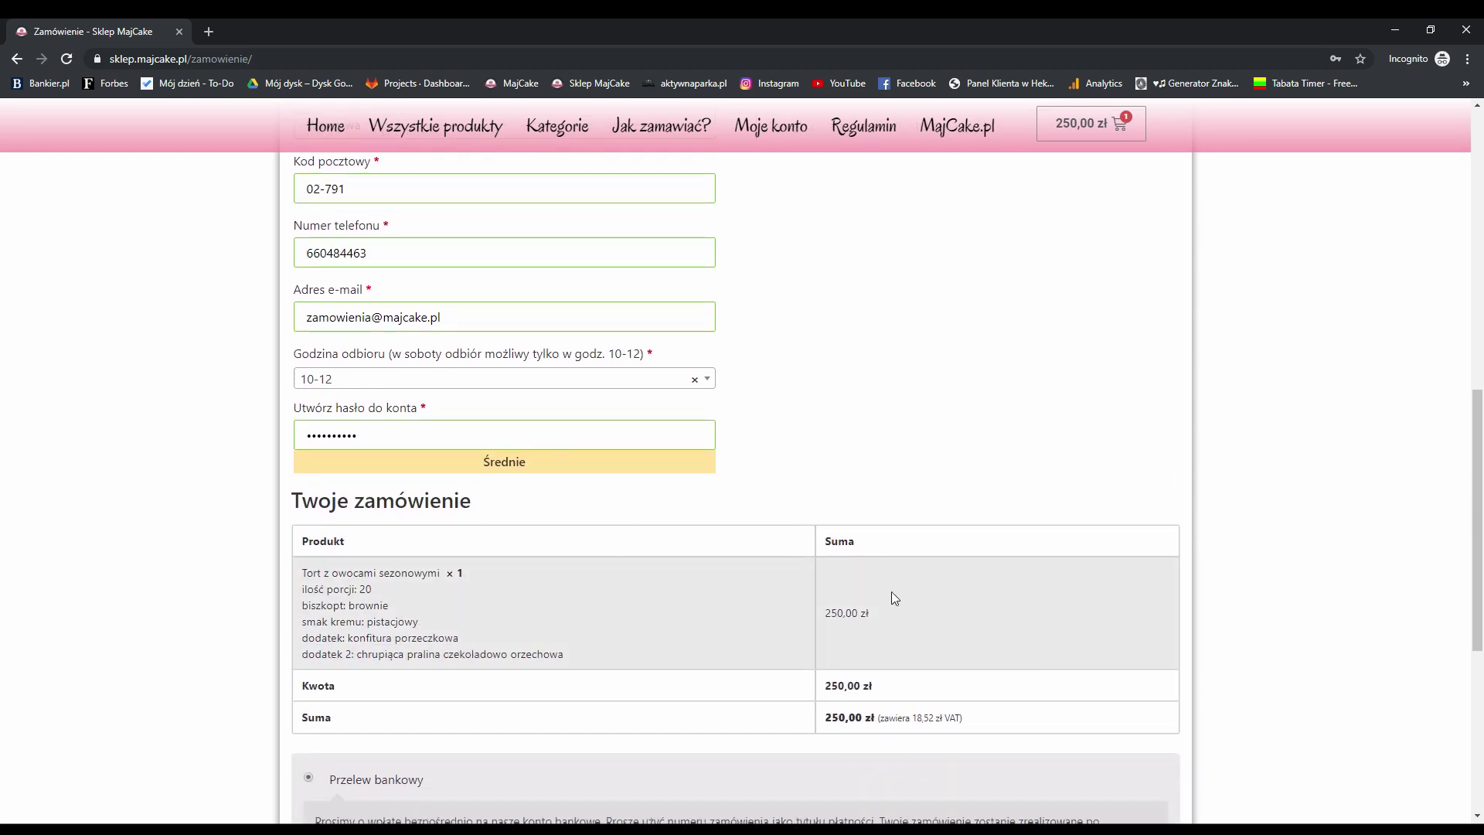
Place the 250,00 zł bank-transfer order with Kupuję i płacę to reach the confirmation page
scroll(533, 572, "down", 4)
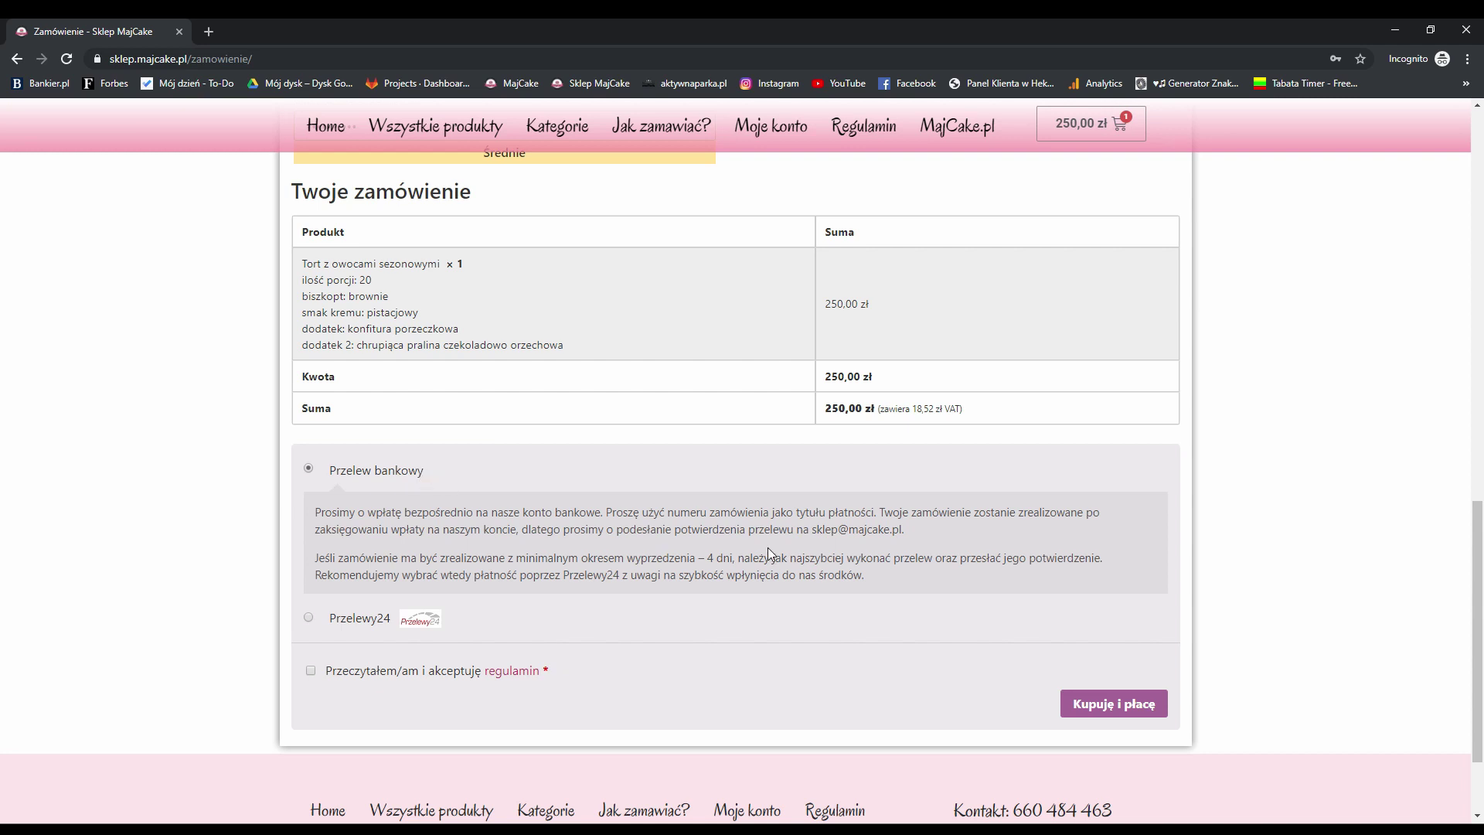
scroll(768, 548, "down", 1)
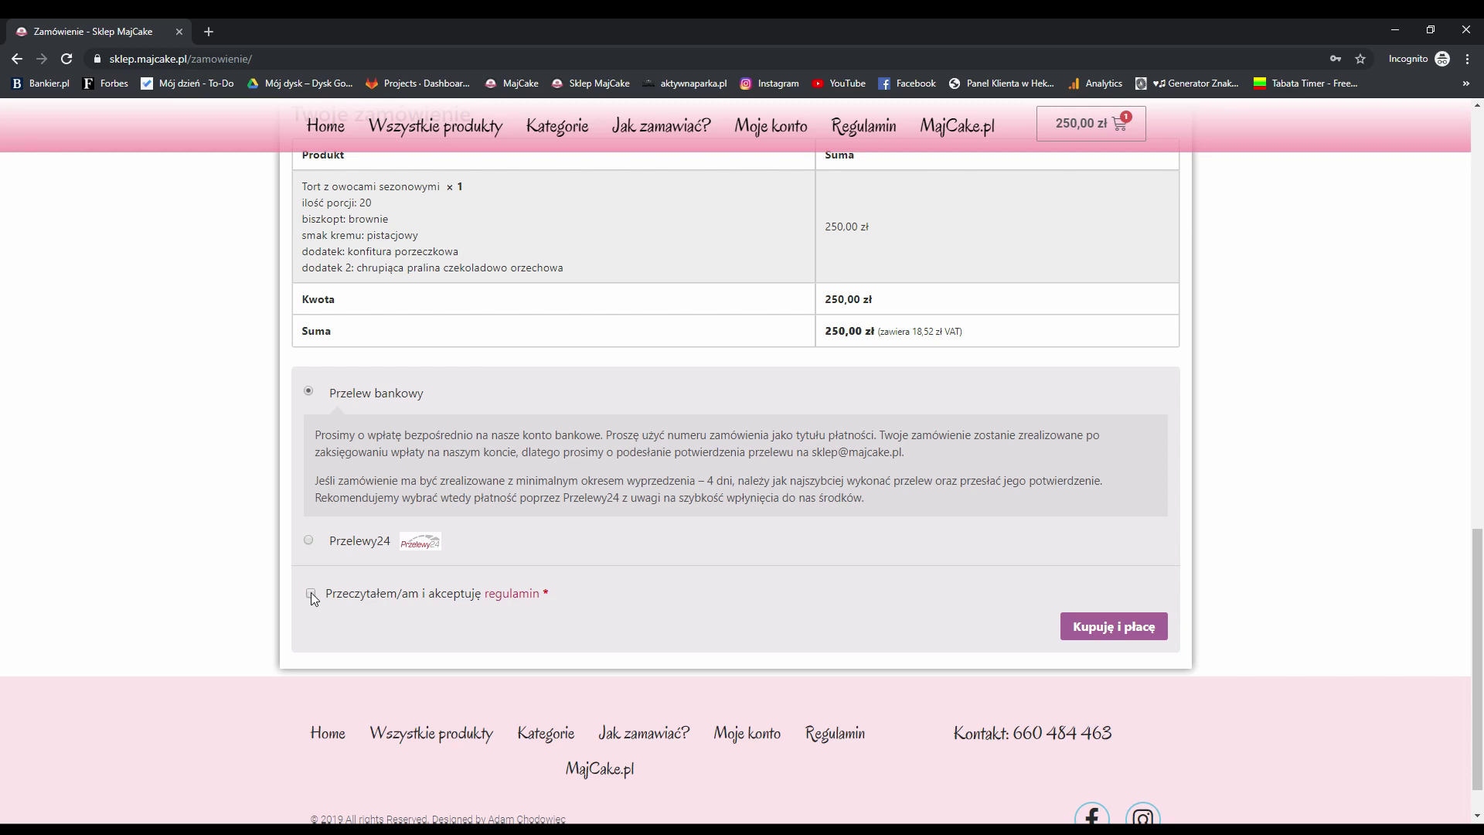
left_click(1120, 628)
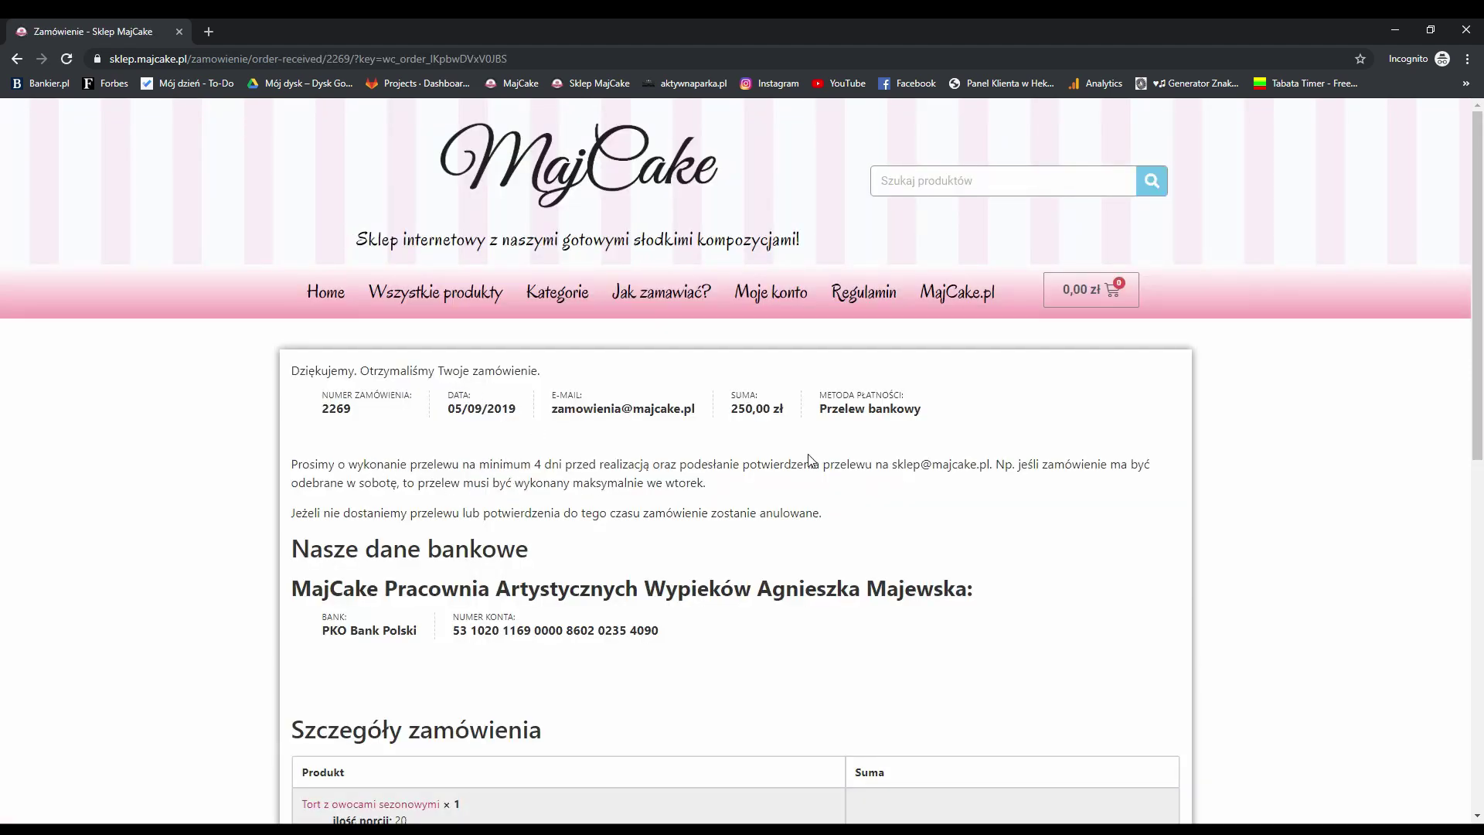
scroll(608, 442, "down", 1)
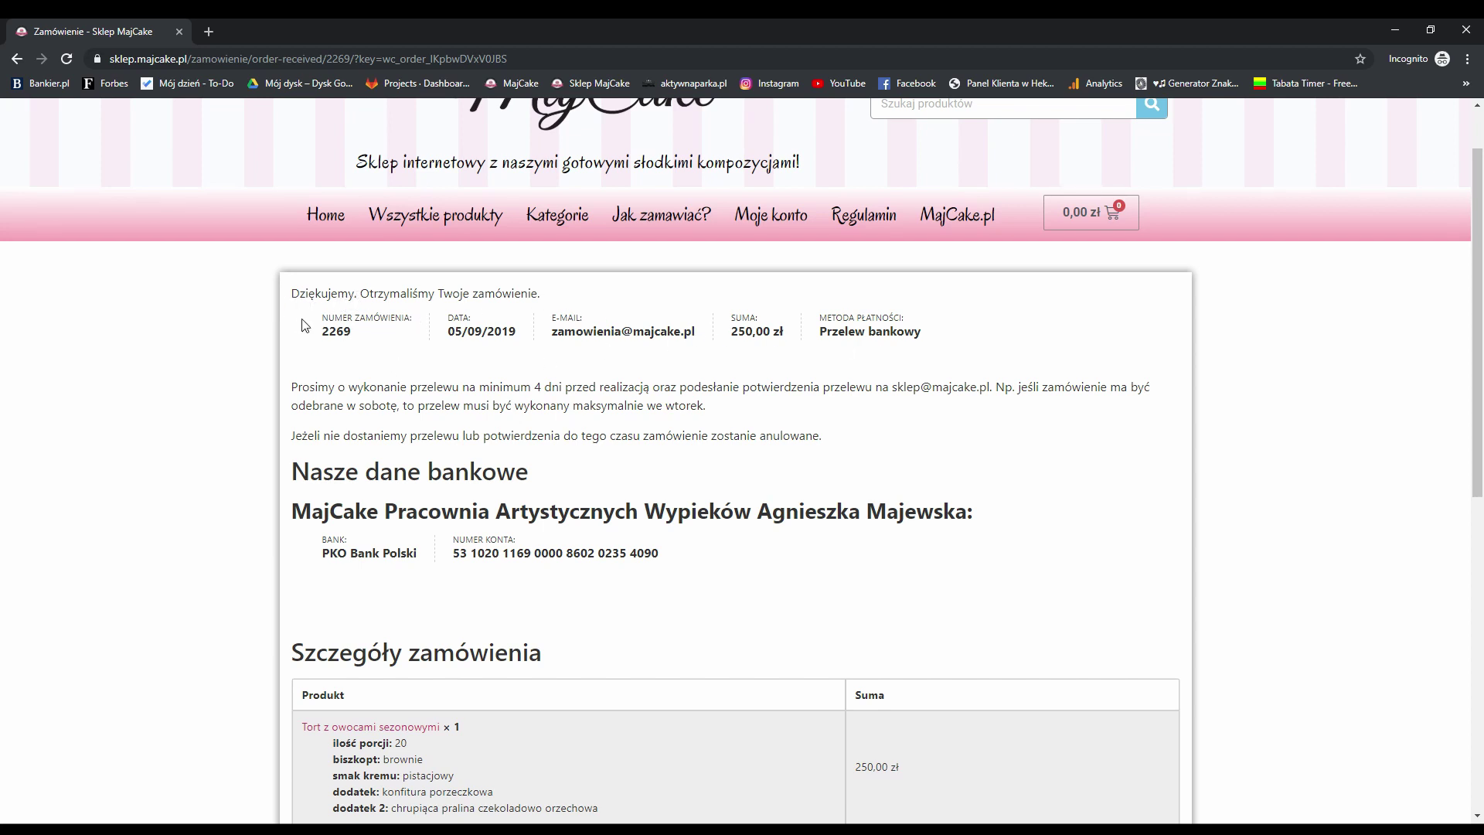
left_click_drag(316, 335, 365, 338)
left_click(375, 339)
scroll(818, 420, "down", 2)
scroll(282, 242, "up", 1)
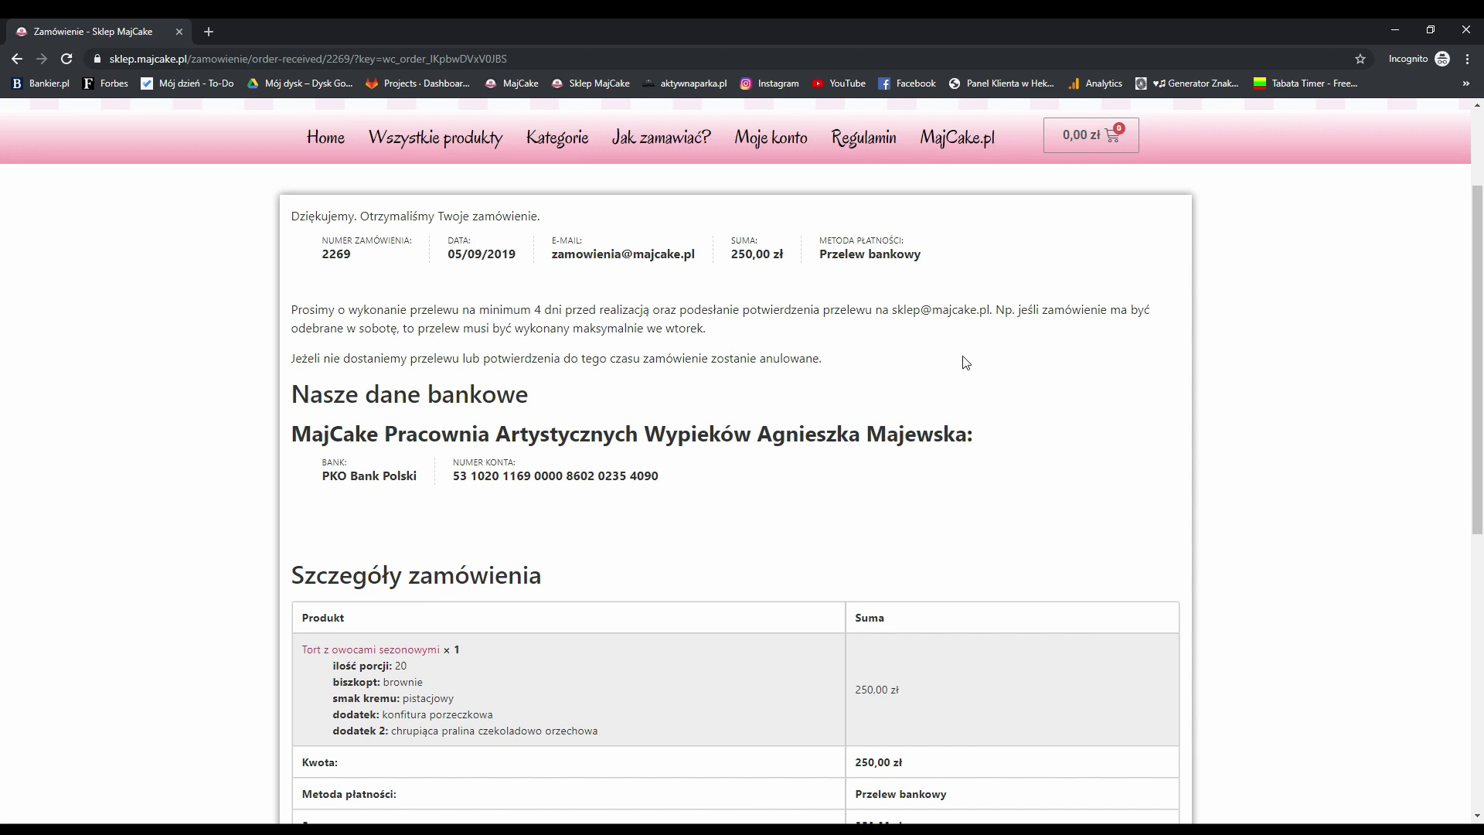
scroll(677, 420, "down", 1)
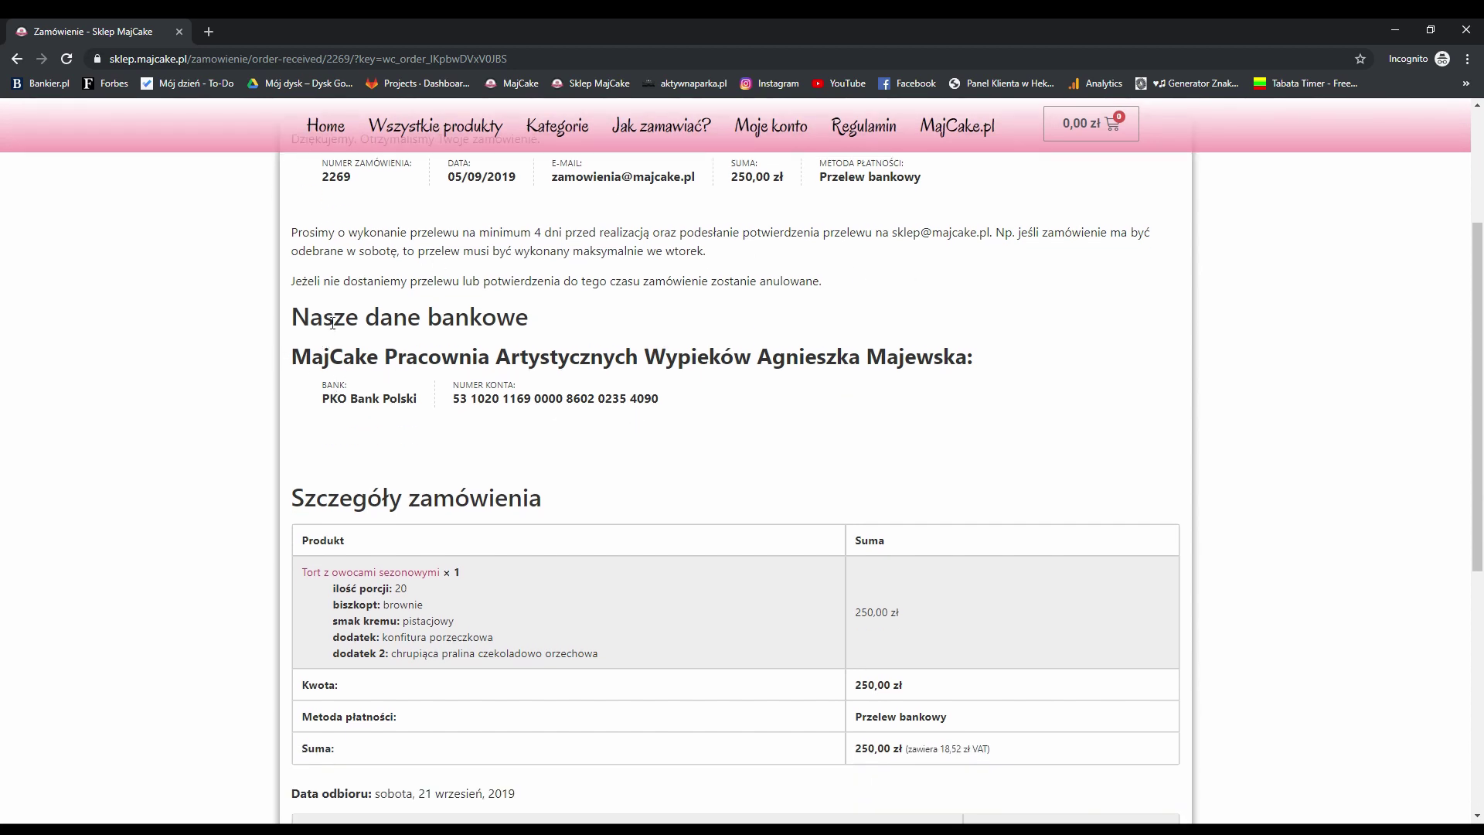
scroll(496, 369, "down", 2)
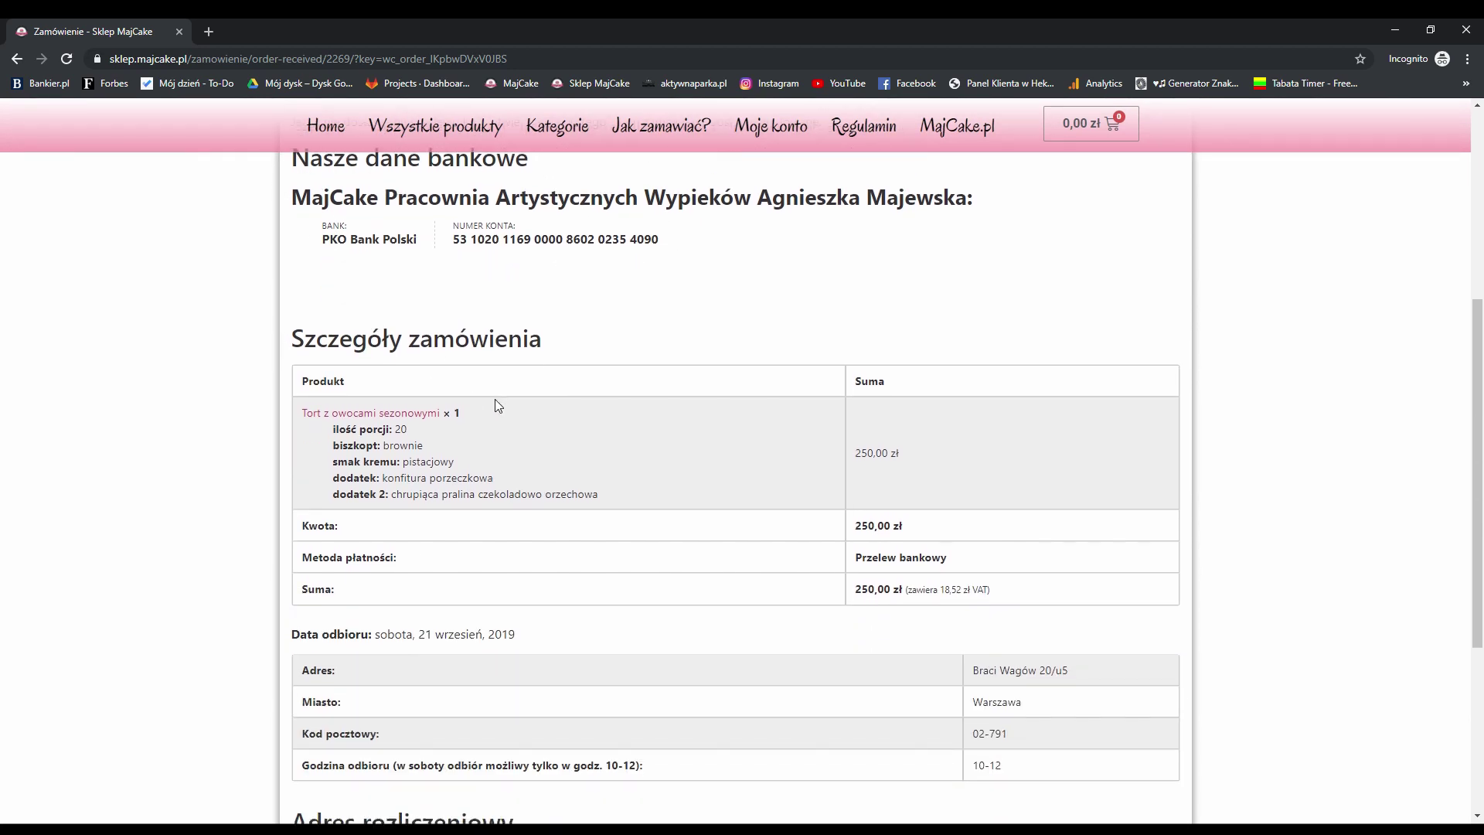
scroll(494, 399, "down", 1)
scroll(838, 484, "down", 2)
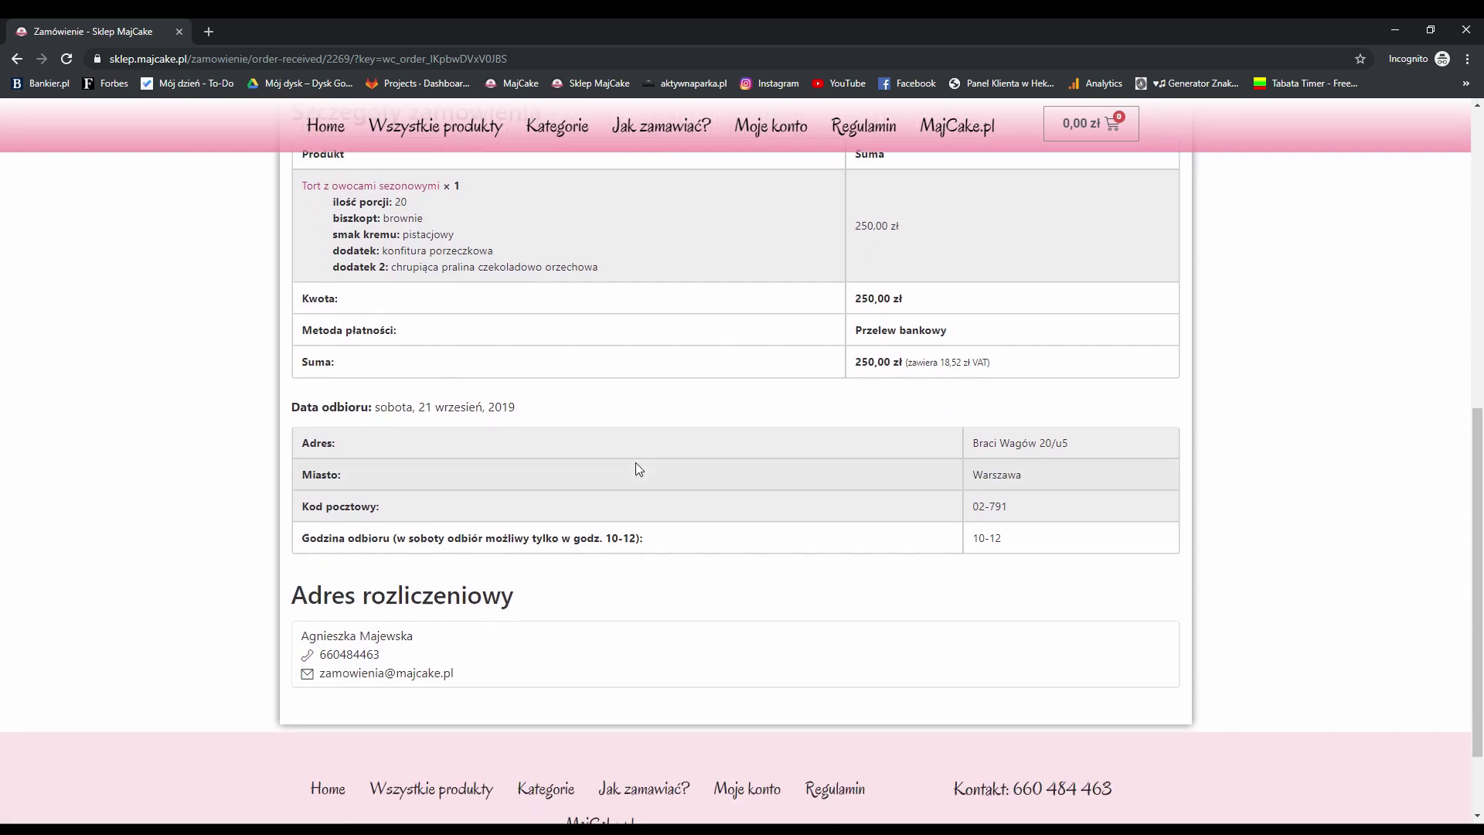
scroll(397, 427, "down", 1)
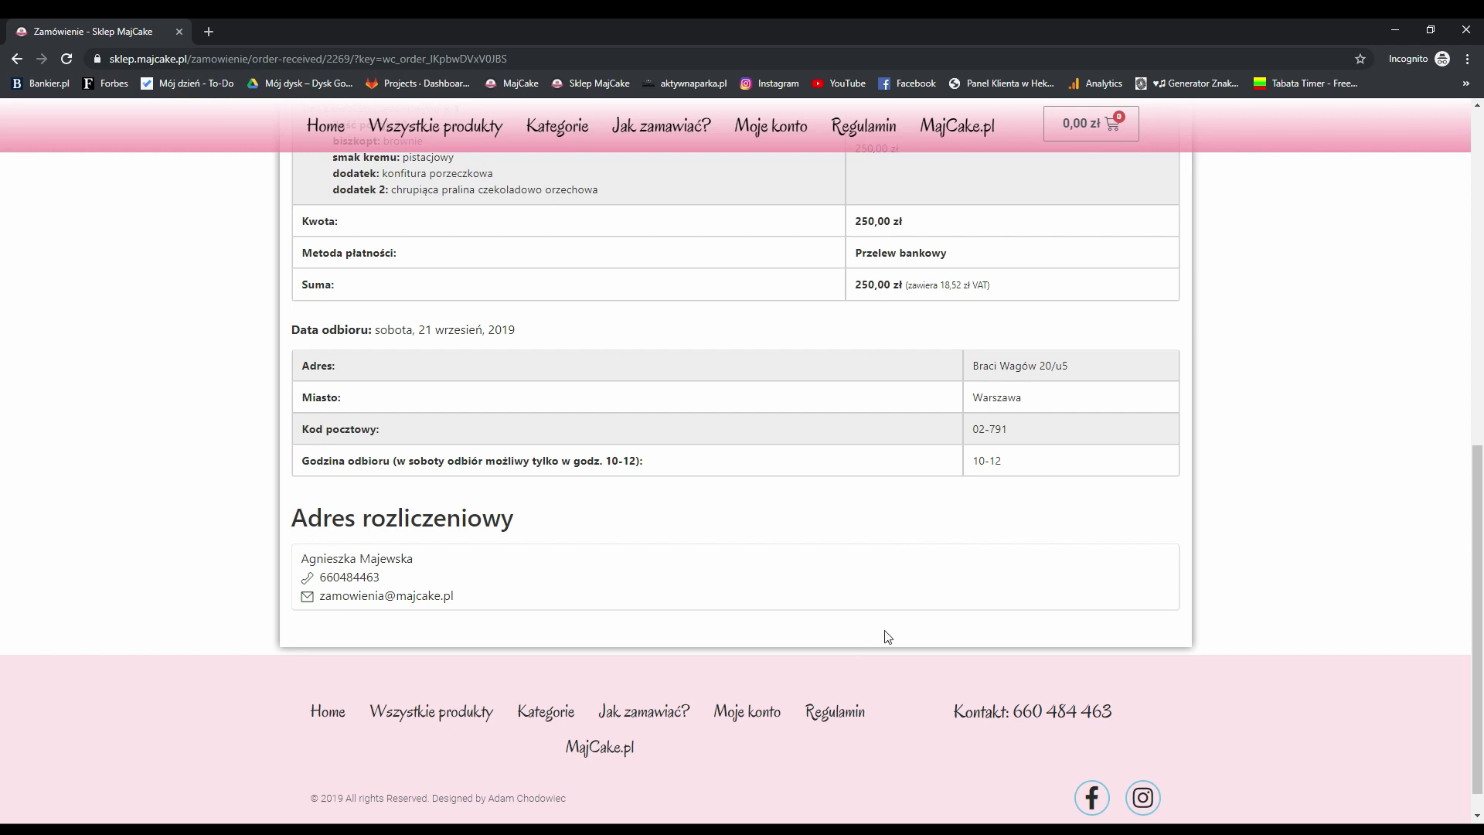
scroll(1144, 587, "up", 2)
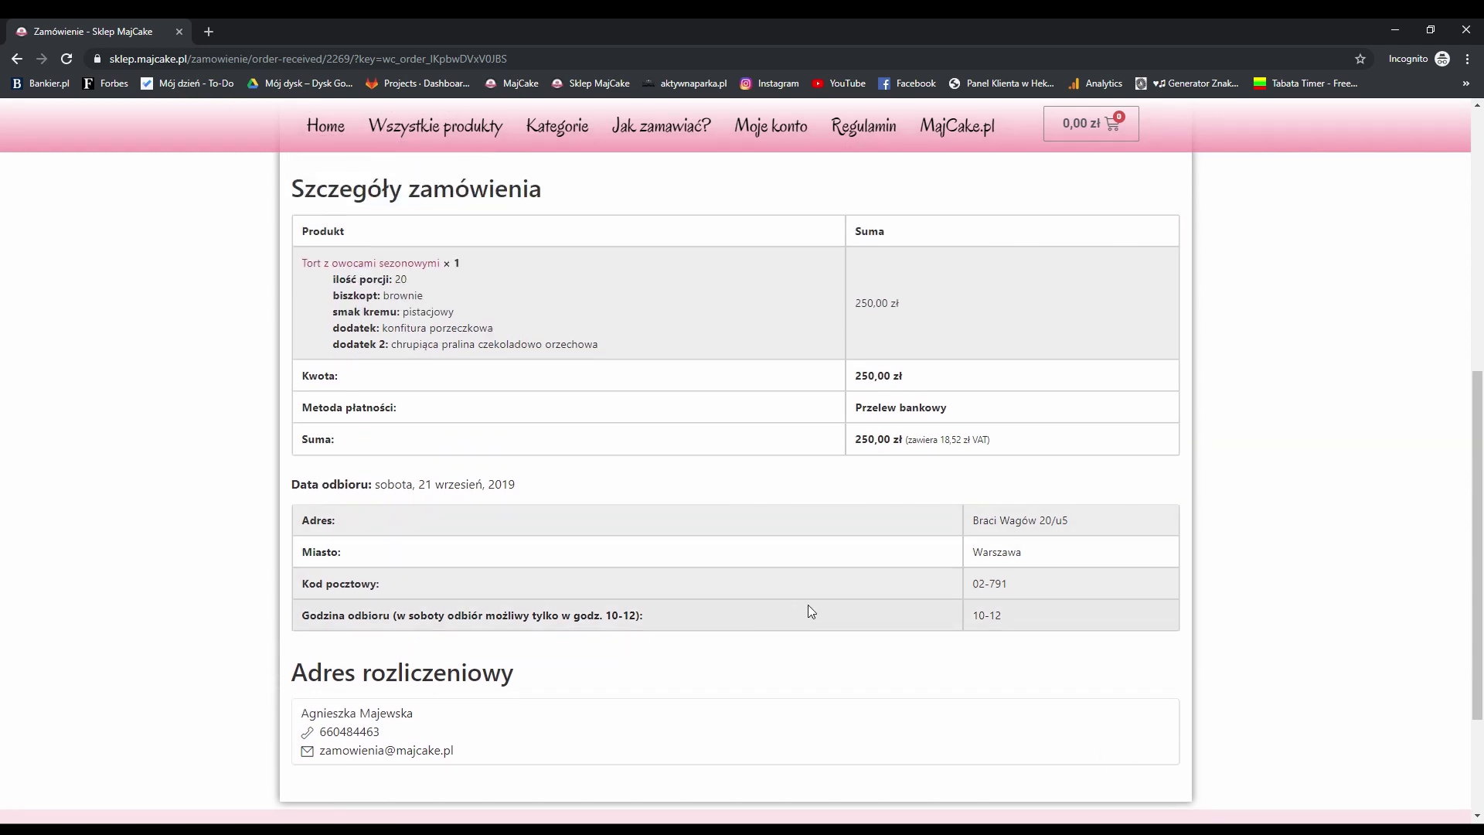
scroll(881, 637, "up", 7)
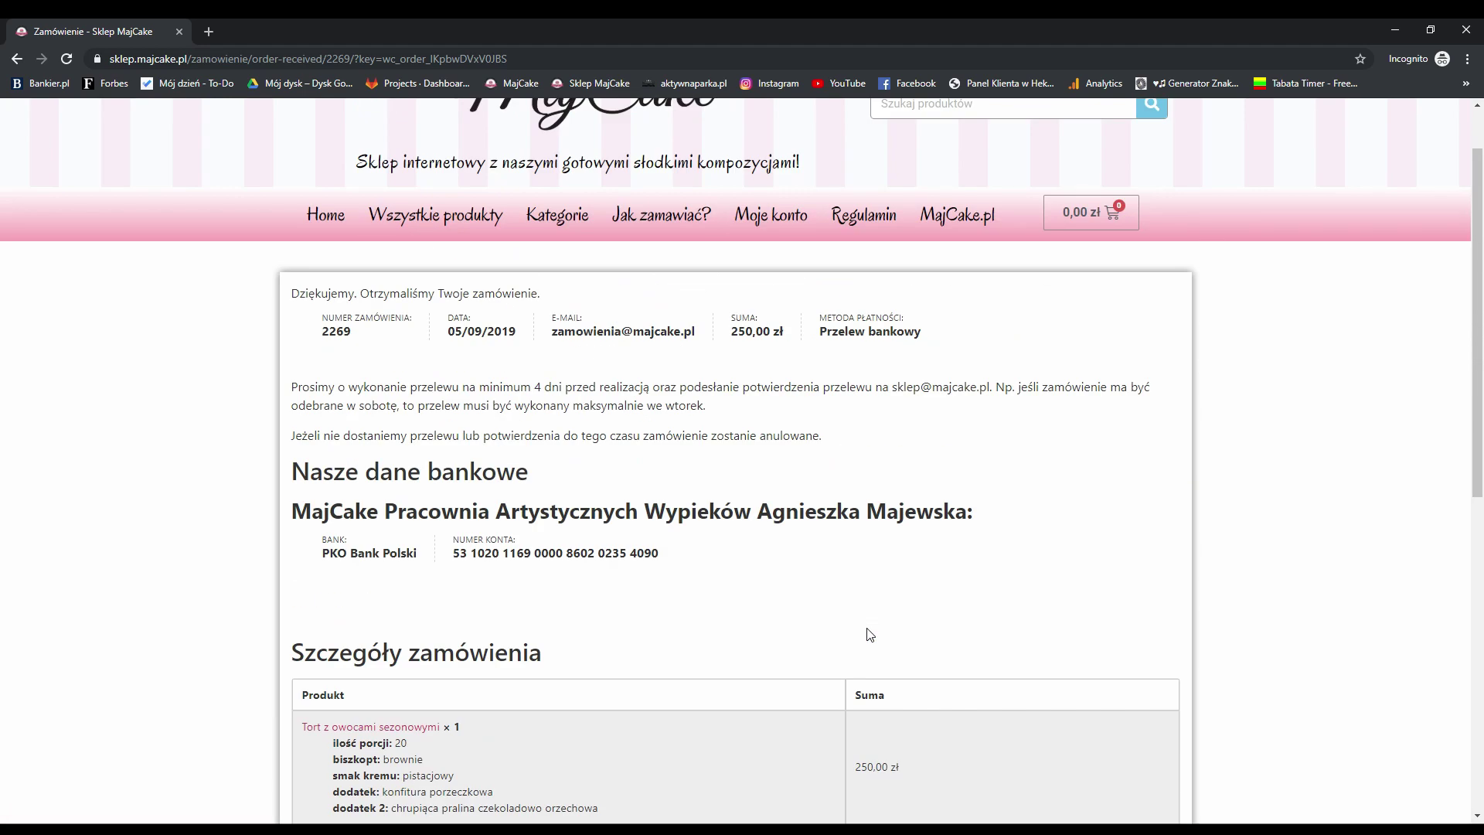
scroll(655, 479, "down", 2)
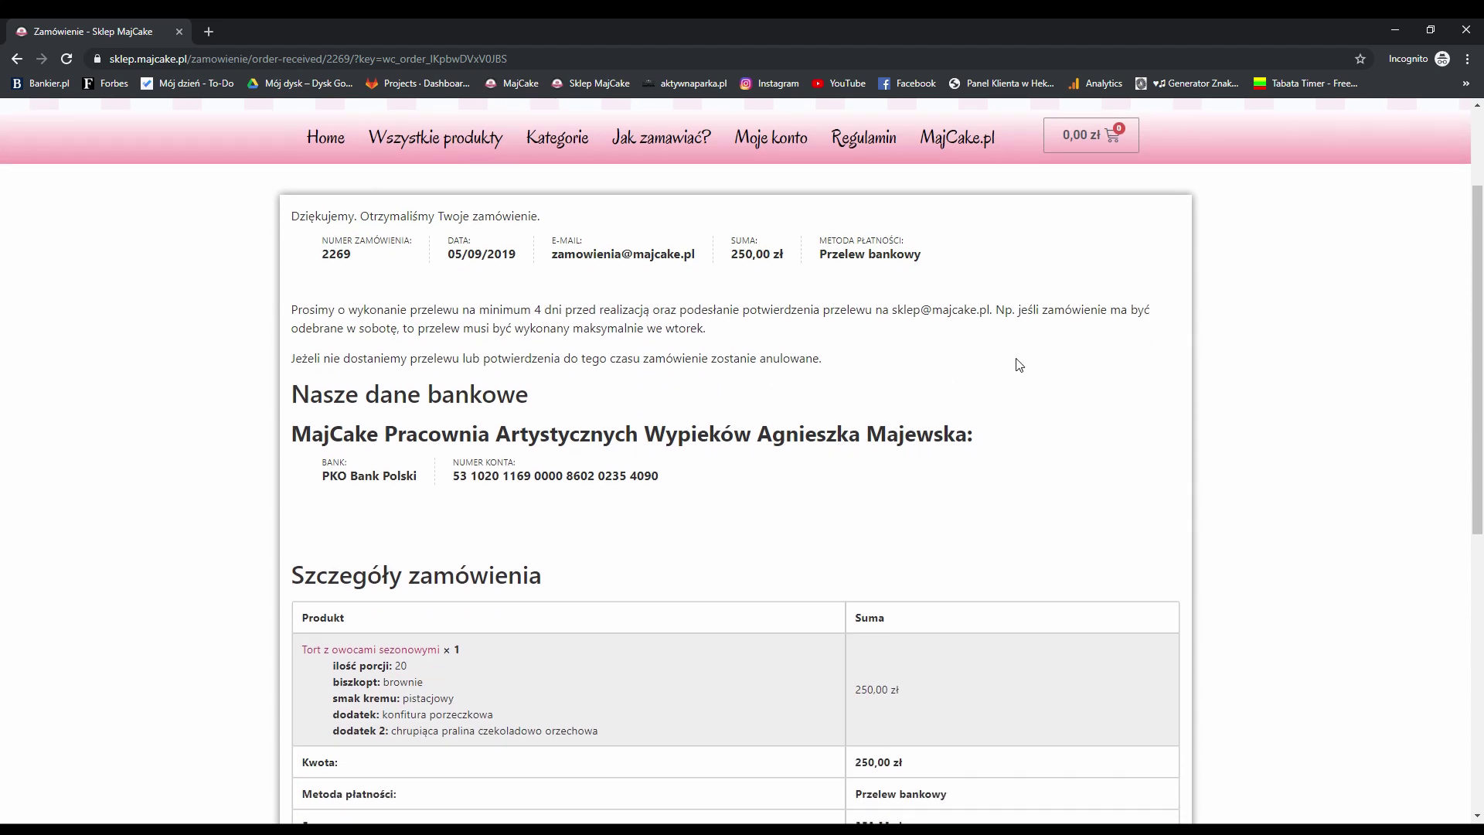
scroll(1043, 454, "down", 5)
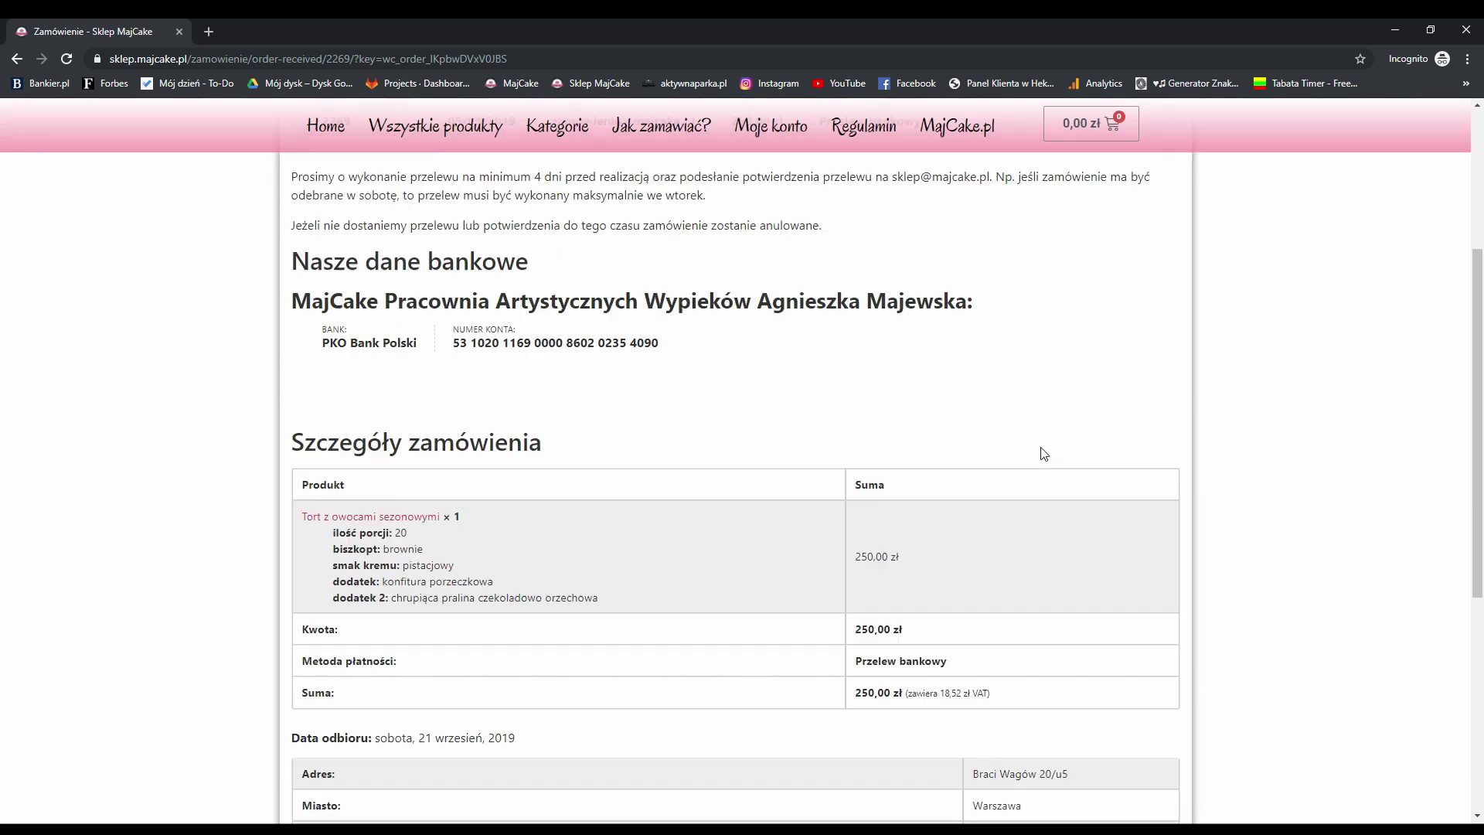